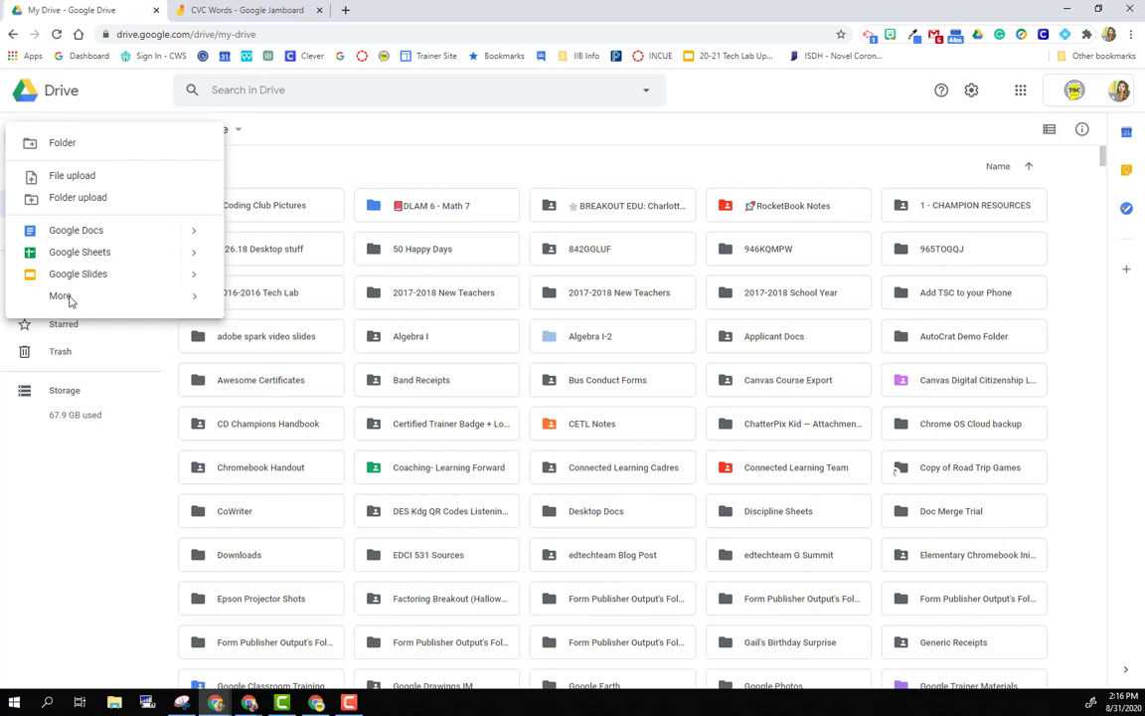
Step: Create a new Google Jamboard file from Google Drive
{"action": "mouse_move", "coordinate": [73, 295]}
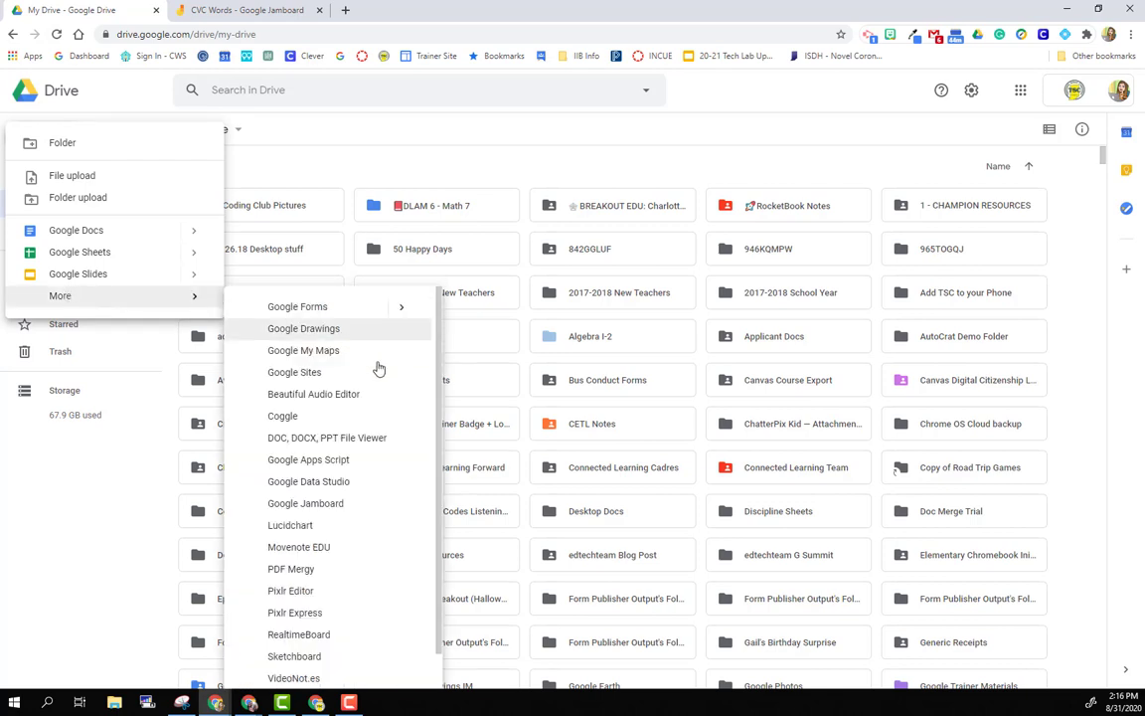
{"action": "left_click", "coordinate": [331, 505]}
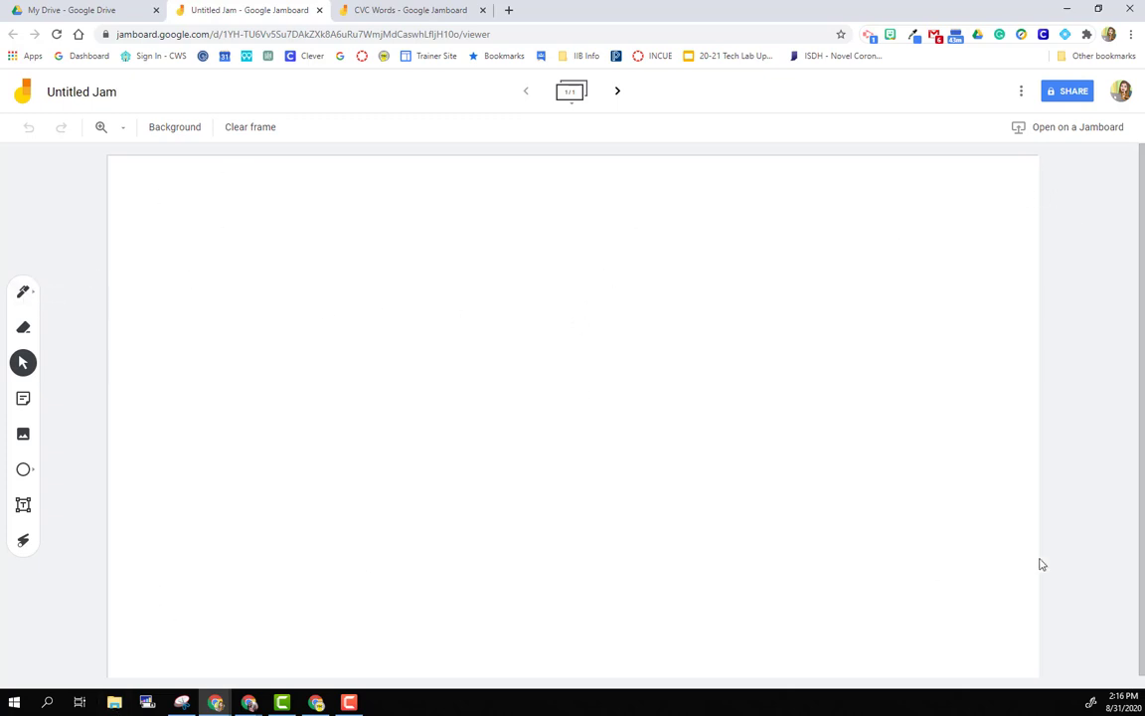
Step: Draw a black freehand vertical line down the middle of the frame and erase it
{"action": "left_click", "coordinate": [22, 293]}
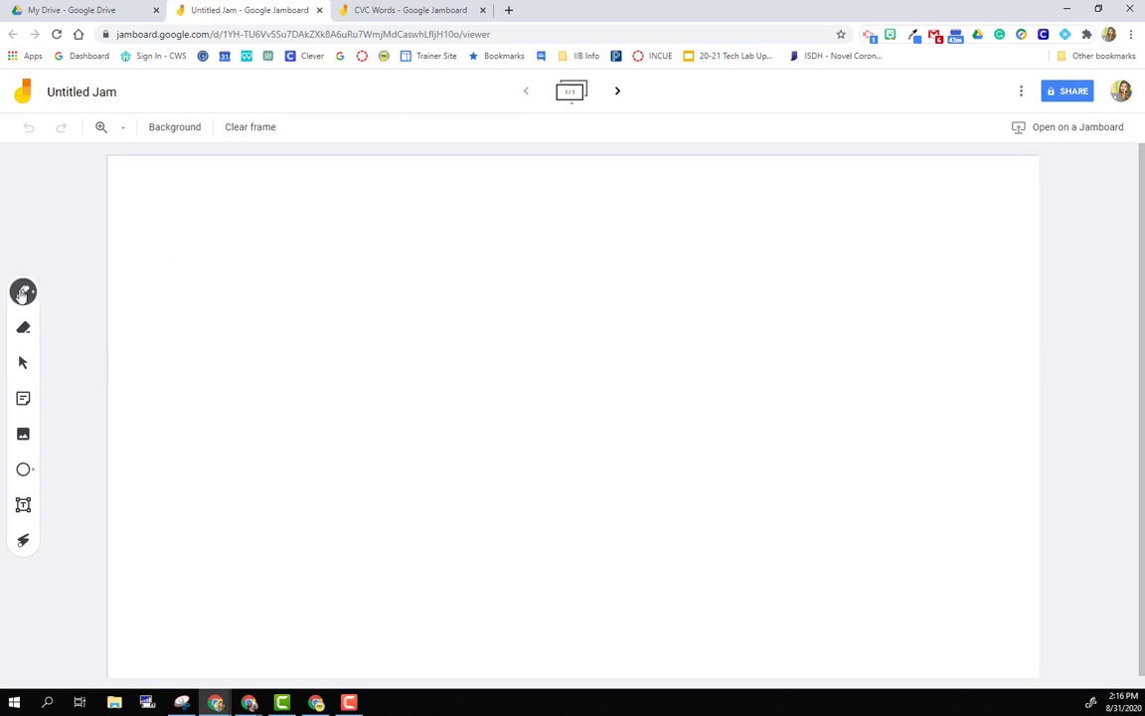
{"action": "left_click", "coordinate": [22, 293]}
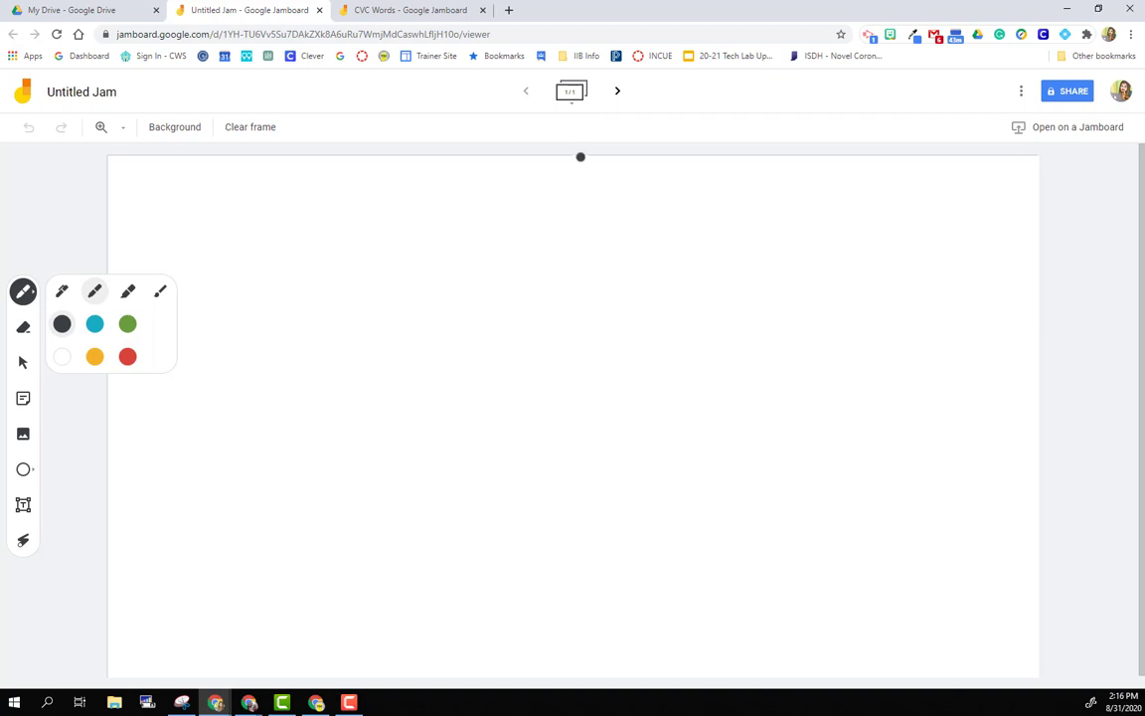
{"action": "mouse_move", "coordinate": [580, 156]}
{"action": "left_mouse_down"}
{"action": "mouse_move", "coordinate": [557, 435]}
{"action": "mouse_move", "coordinate": [562, 607]}
{"action": "left_mouse_up"}
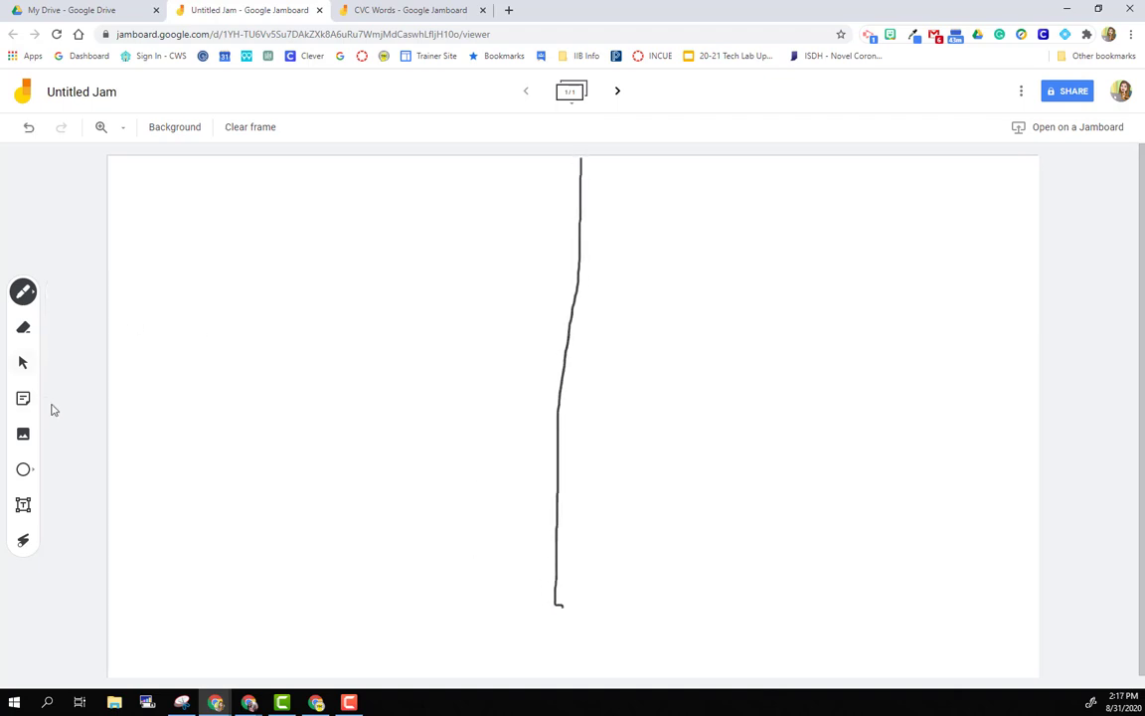
{"action": "left_click", "coordinate": [24, 329]}
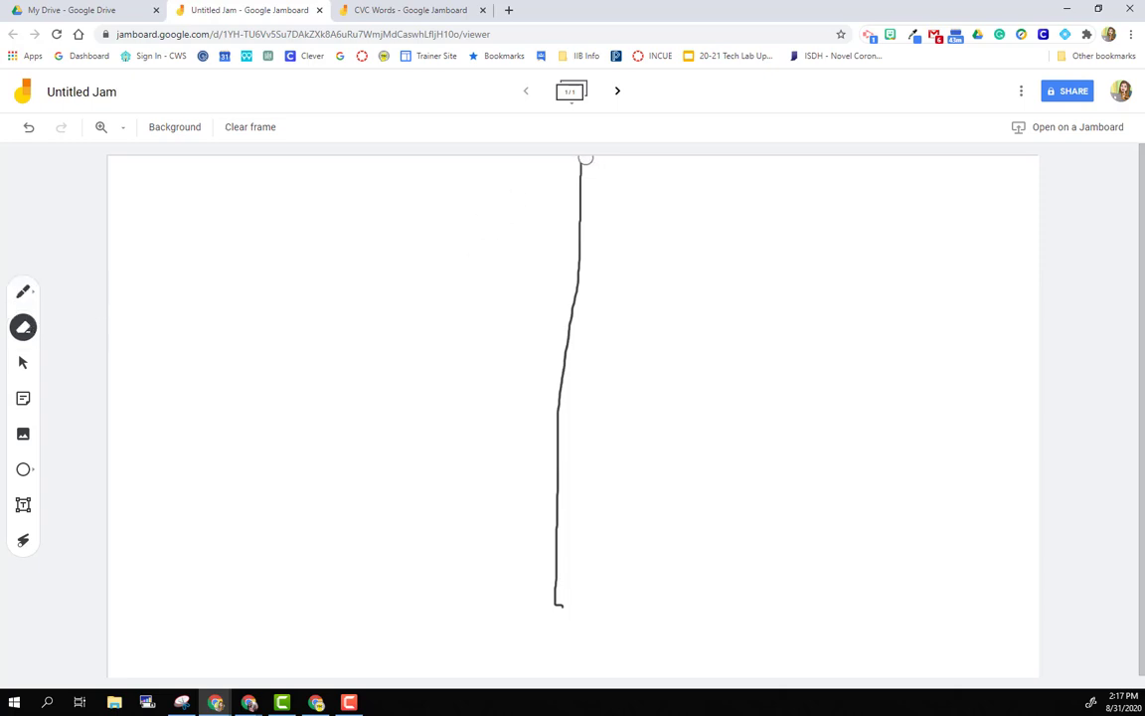
{"action": "mouse_move", "coordinate": [576, 171]}
{"action": "left_mouse_down"}
{"action": "mouse_move", "coordinate": [542, 642]}
{"action": "mouse_move", "coordinate": [560, 414]}
{"action": "left_mouse_up"}
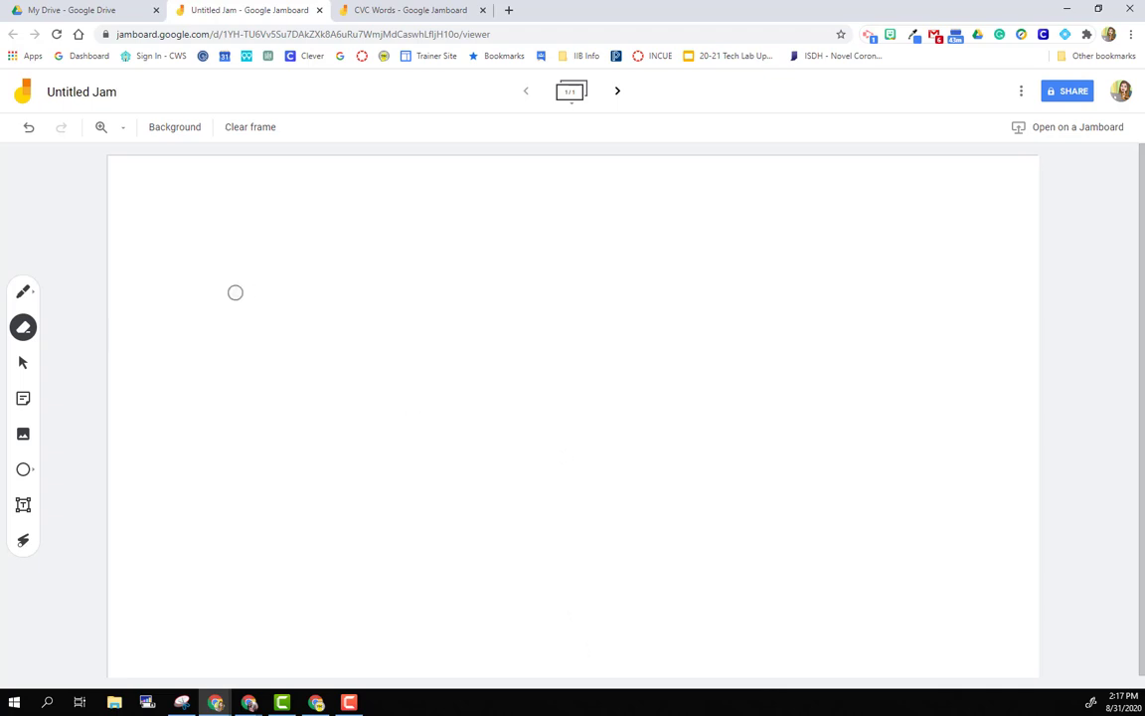
Step: Draw a rectangle covering the upper-left quarter of the frame and fill it light blue
{"action": "left_click", "coordinate": [23, 475]}
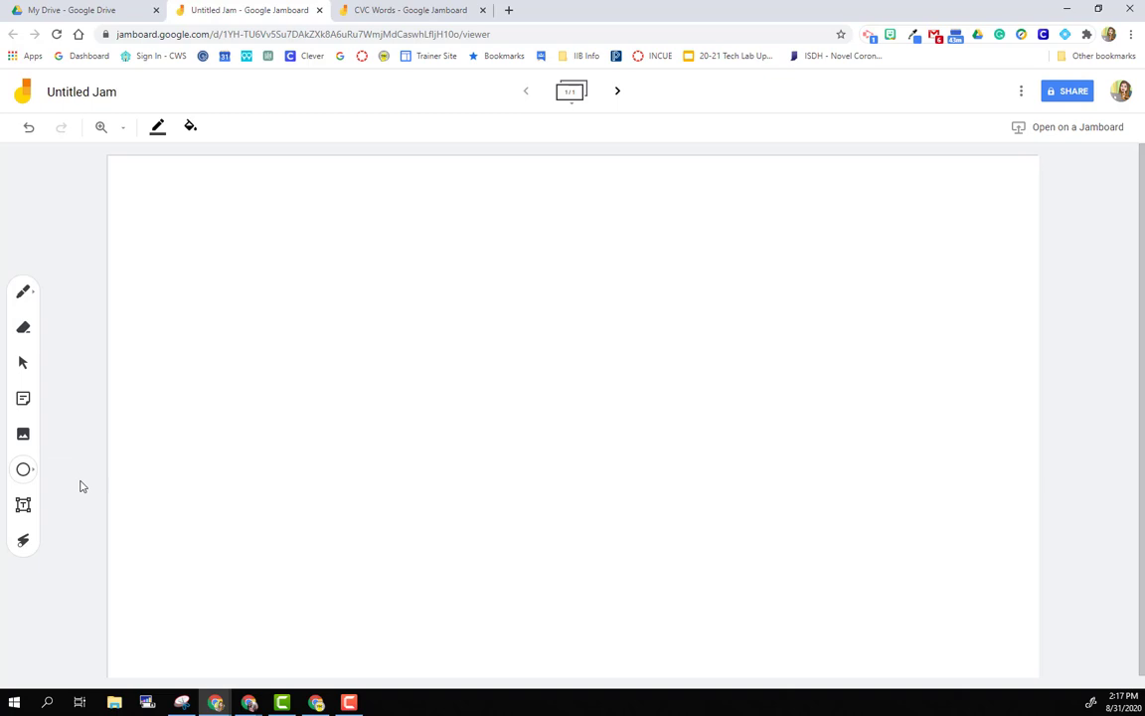
{"action": "left_click", "coordinate": [28, 476]}
{"action": "left_click", "coordinate": [94, 468]}
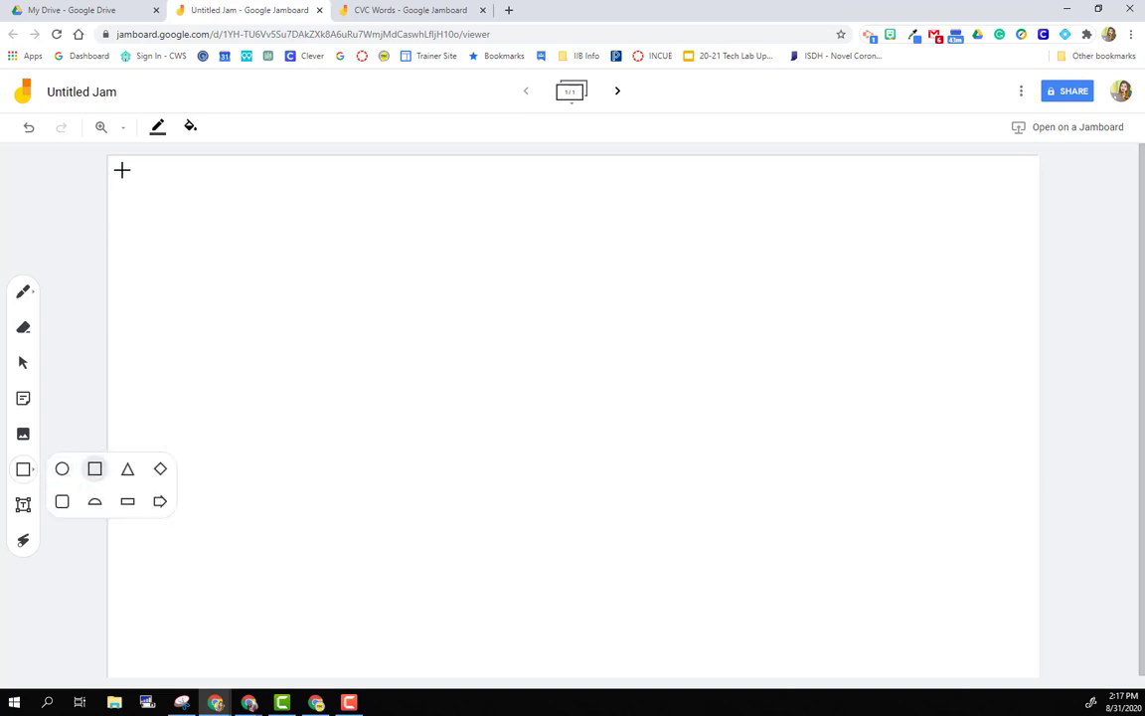
{"action": "left_click_drag", "start_coordinate": [117, 165], "coordinate": [539, 435]}
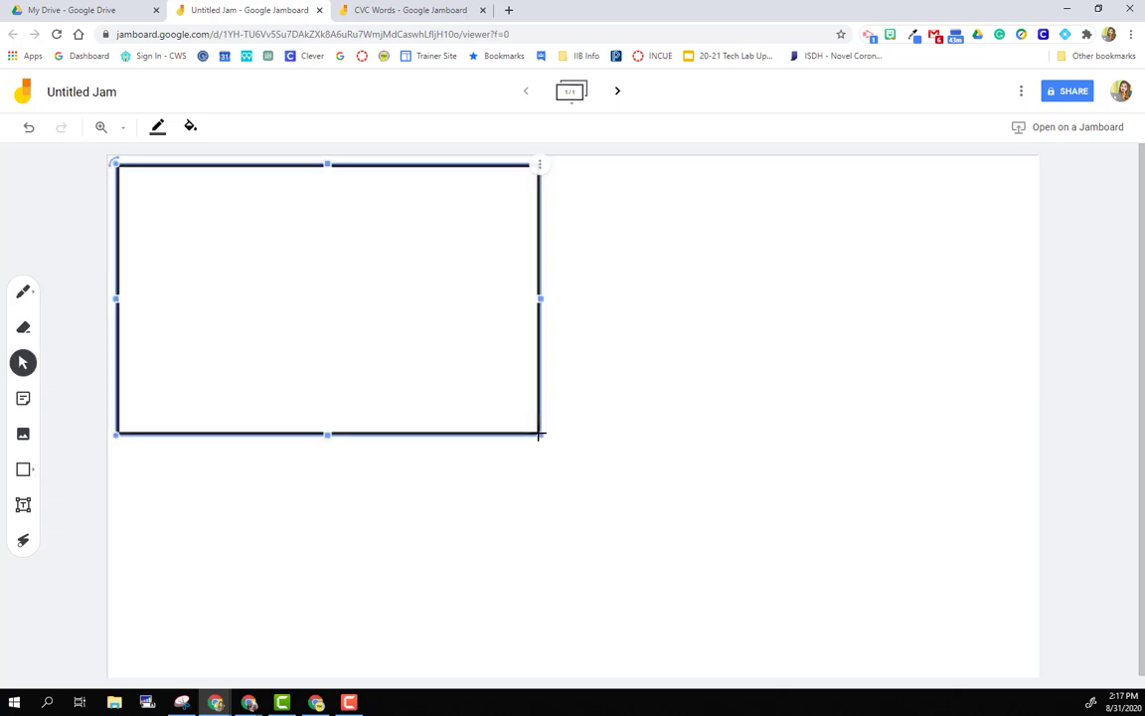
{"action": "left_click", "coordinate": [190, 126]}
{"action": "left_click", "coordinate": [225, 158]}
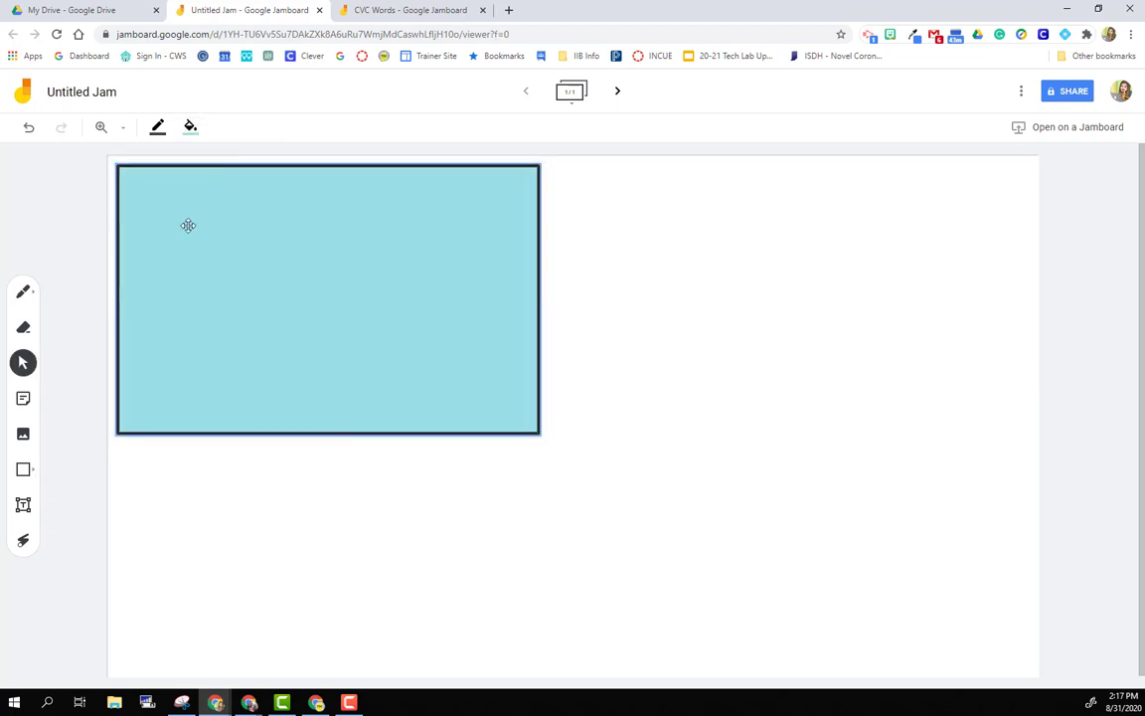
Step: Add a light green rectangle below the blue one, adjusting their facing edges so both are about equally tall
{"action": "left_click", "coordinate": [23, 470]}
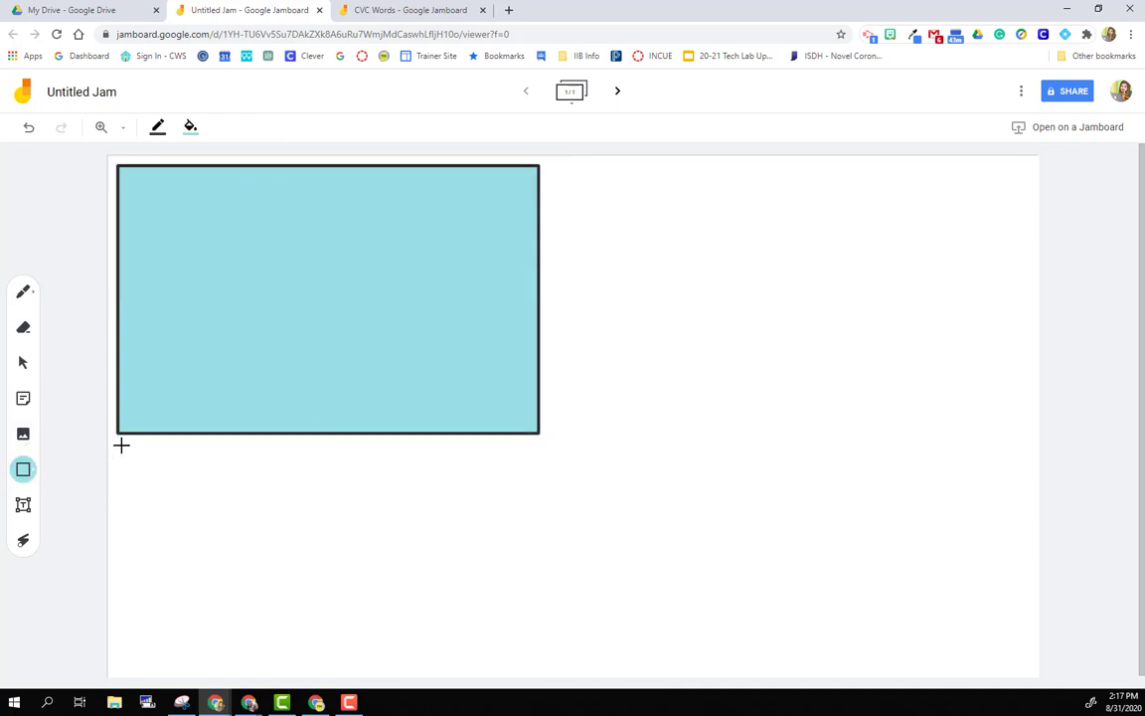
{"action": "left_click_drag", "start_coordinate": [117, 445], "coordinate": [542, 673]}
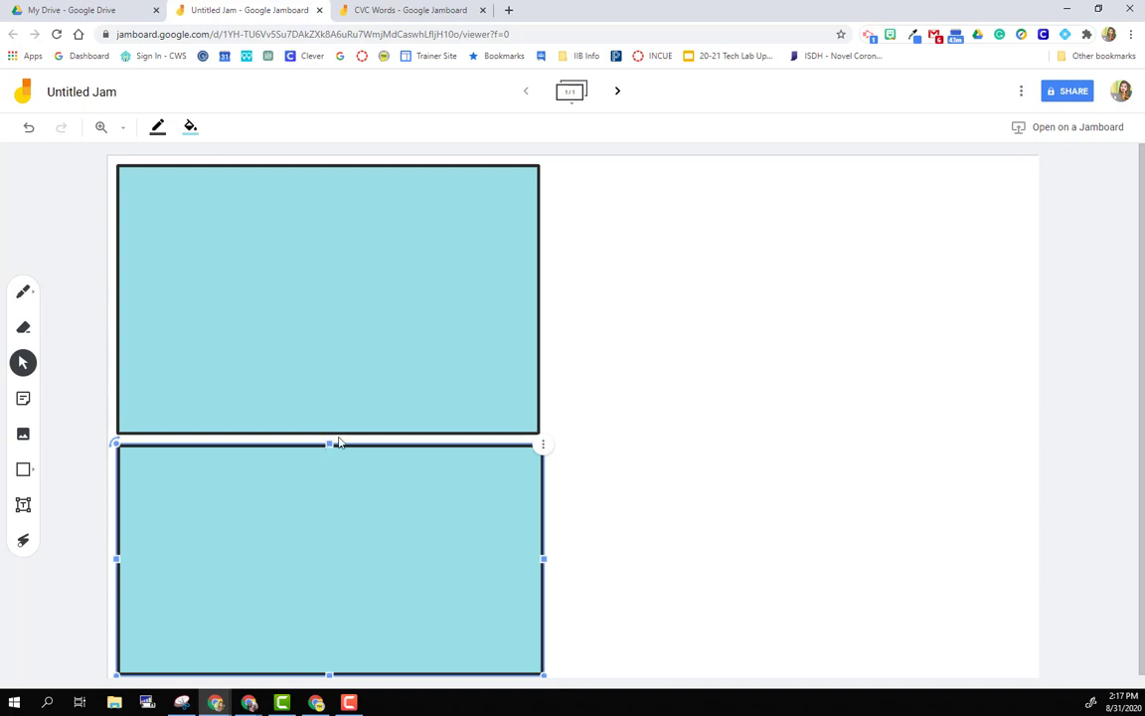
{"action": "left_click", "coordinate": [347, 394]}
{"action": "left_click", "coordinate": [327, 491]}
{"action": "mouse_move", "coordinate": [328, 432]}
{"action": "left_mouse_down"}
{"action": "mouse_move", "coordinate": [328, 409]}
{"action": "mouse_move", "coordinate": [328, 424]}
{"action": "left_mouse_up"}
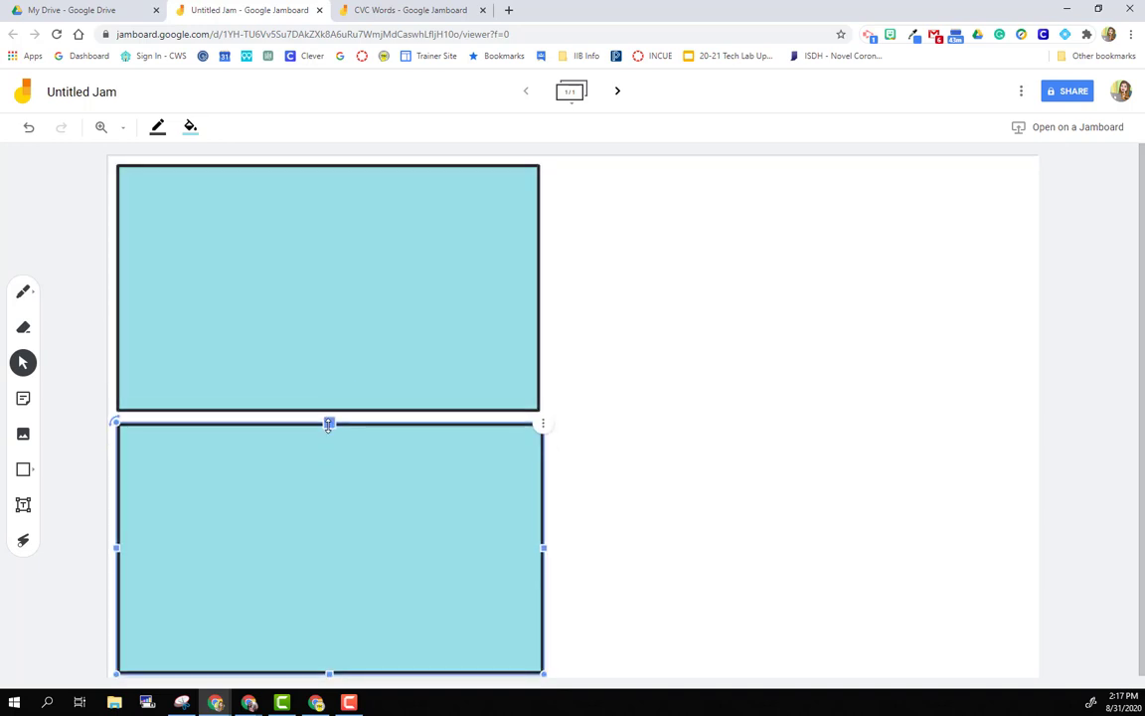
{"action": "left_click", "coordinate": [190, 127]}
{"action": "left_click", "coordinate": [259, 160]}
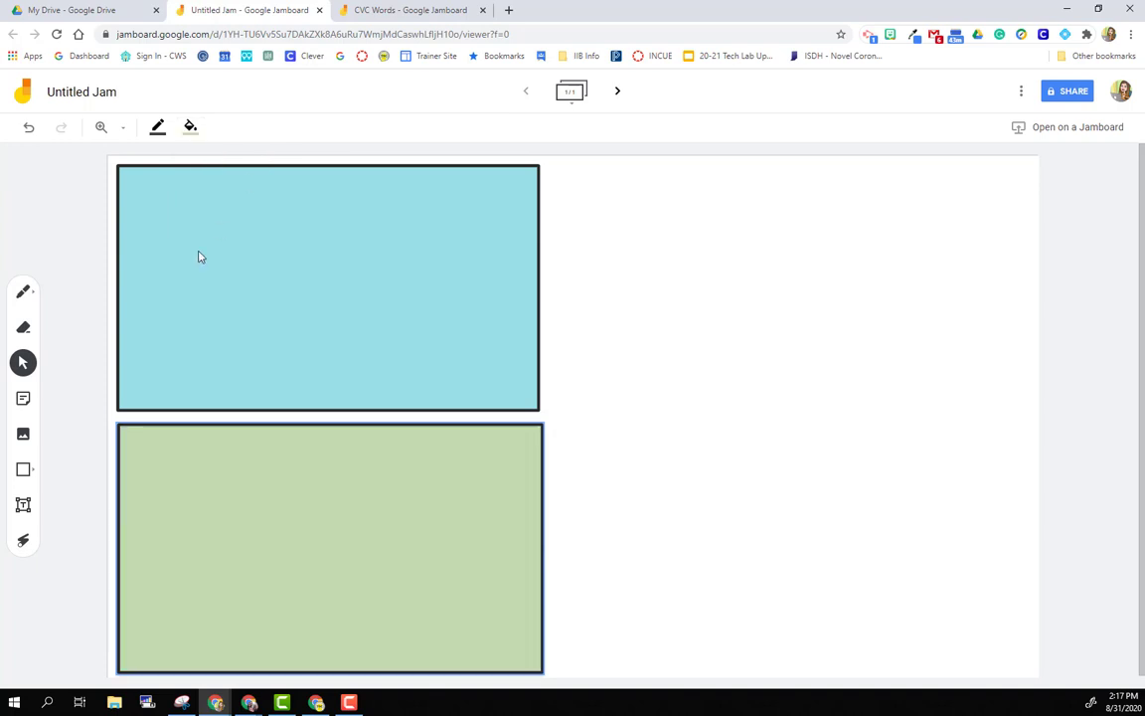
Step: Draw a rectangle covering the upper-right quarter of the frame and fill it light red
{"action": "left_click", "coordinate": [25, 472]}
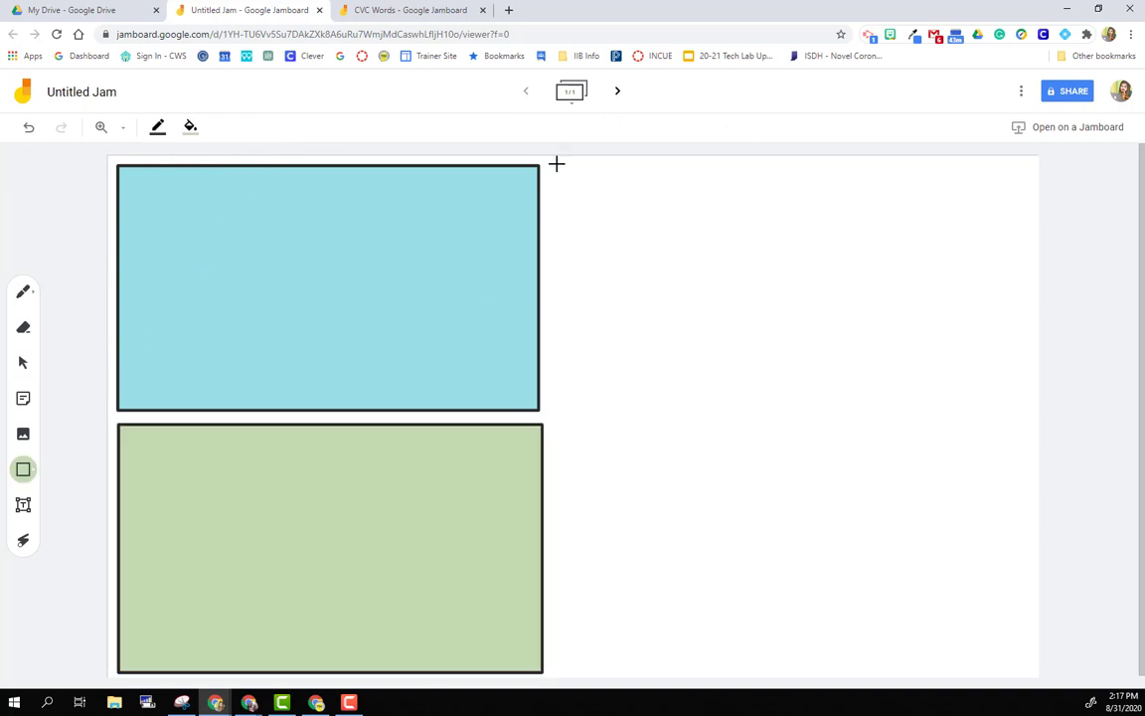
{"action": "left_click_drag", "start_coordinate": [556, 165], "coordinate": [1005, 407]}
{"action": "left_click", "coordinate": [189, 126]}
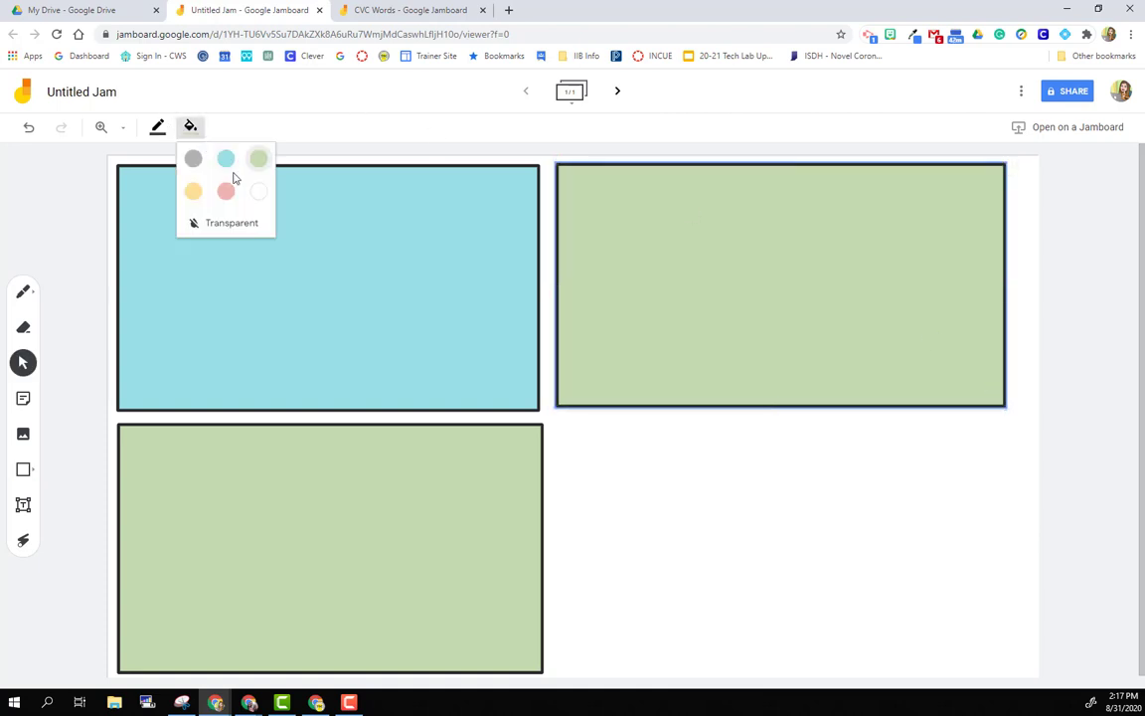
{"action": "left_click", "coordinate": [228, 191]}
Step: Draw a rectangle covering the lower-right quarter of the frame and fill it light yellow
{"action": "left_click", "coordinate": [25, 473]}
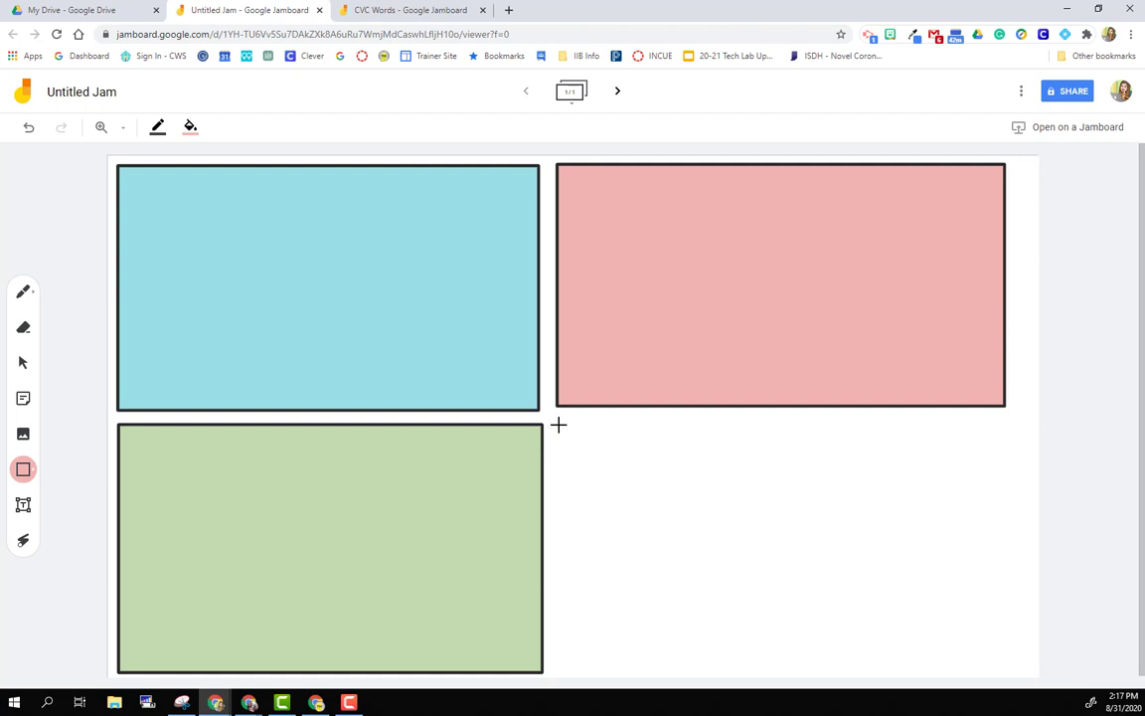
{"action": "left_click_drag", "start_coordinate": [557, 424], "coordinate": [1004, 666]}
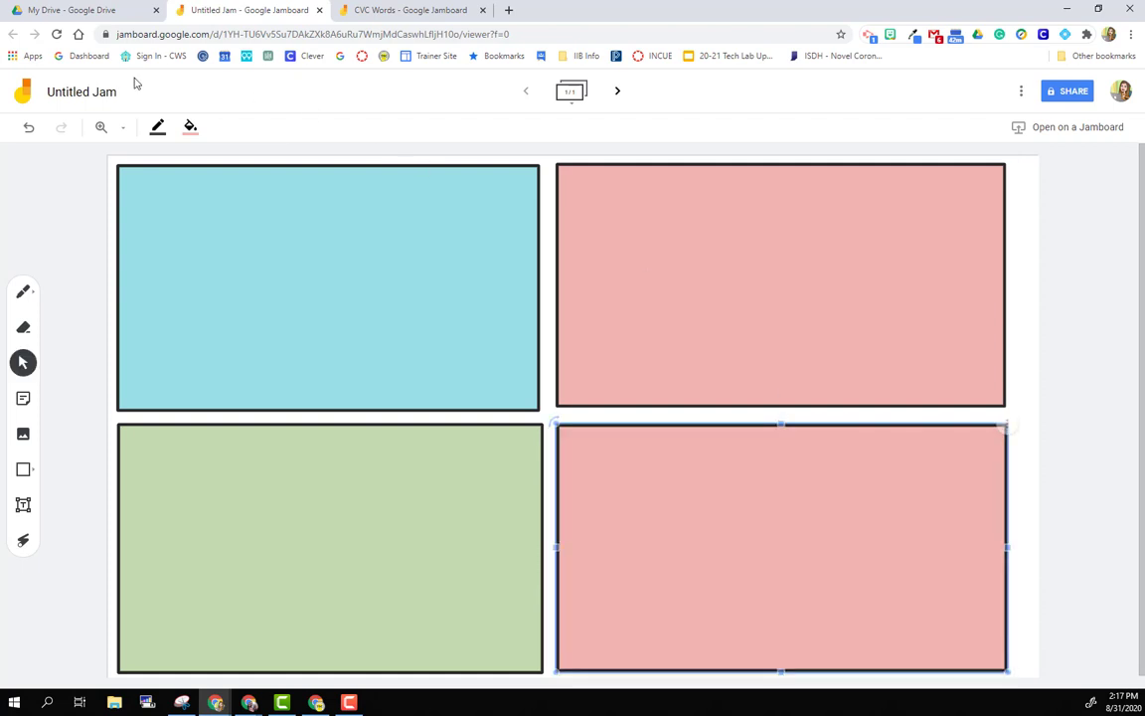
{"action": "left_click", "coordinate": [190, 126]}
{"action": "left_click", "coordinate": [191, 189]}
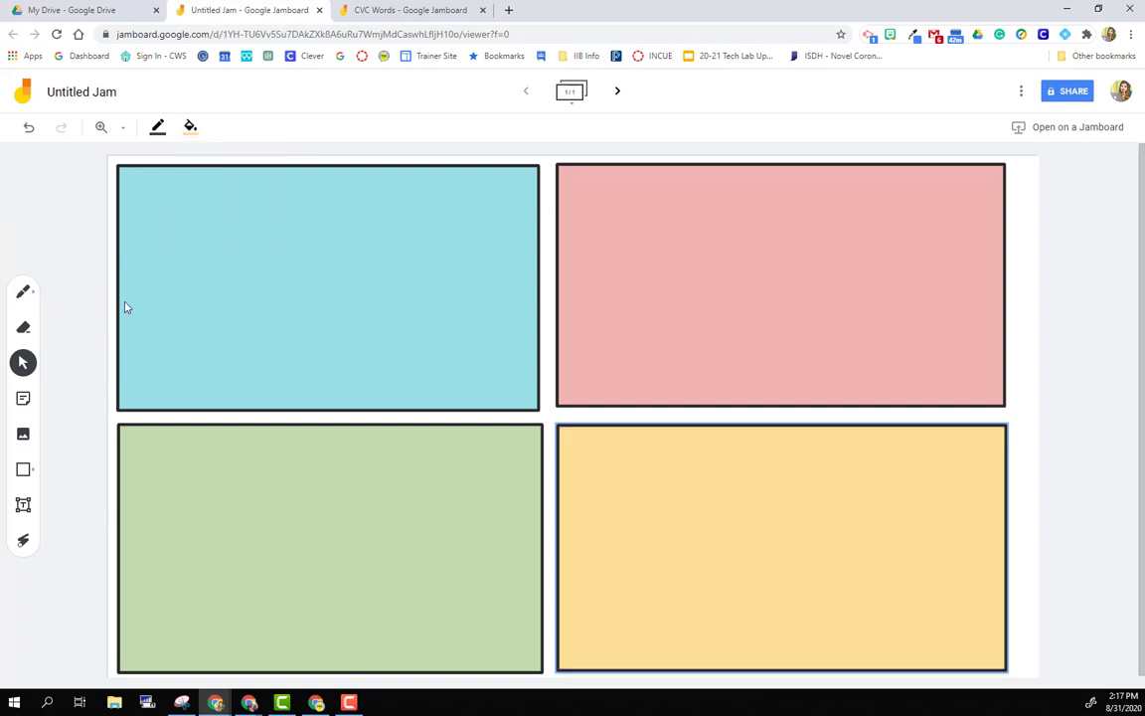
{"action": "left_click", "coordinate": [76, 383]}
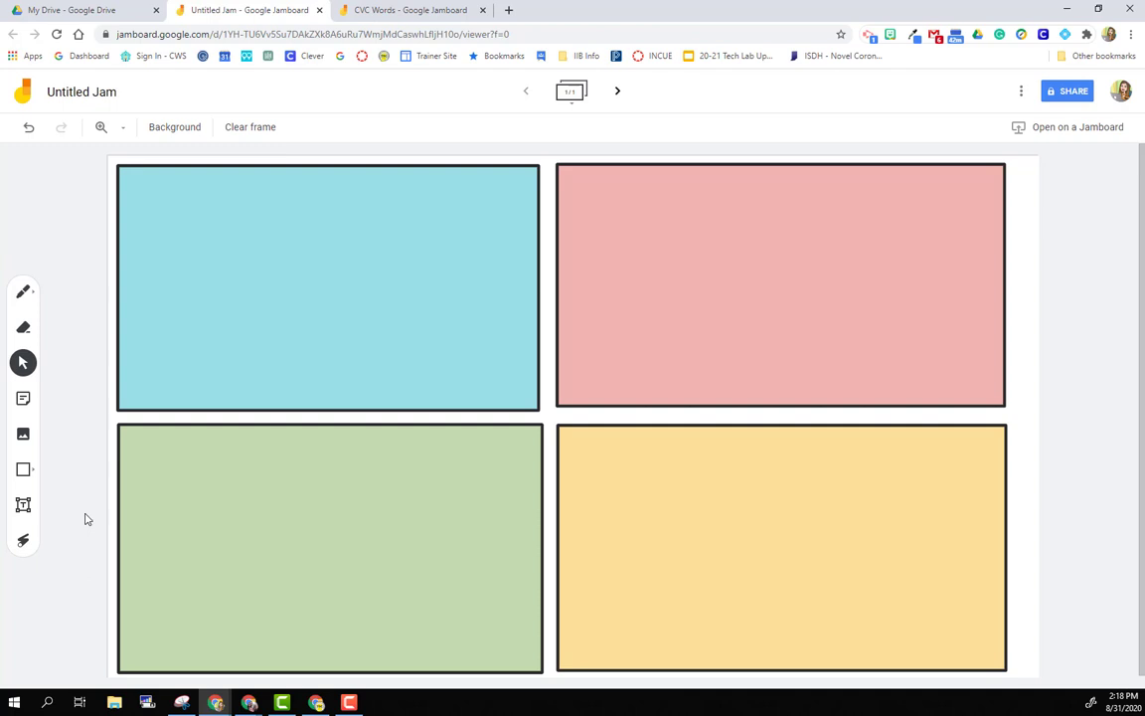
Step: Draw a small grey-filled circle near the outer end of the gap between the blue and green rectangles
{"action": "left_click", "coordinate": [24, 468]}
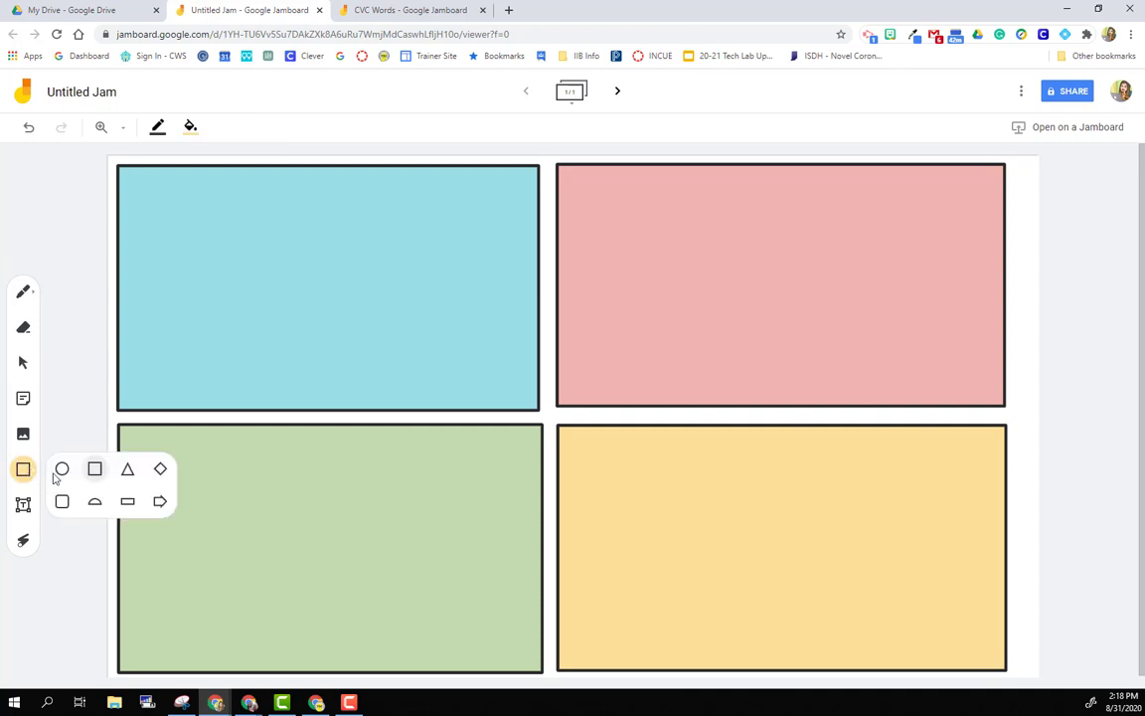
{"action": "left_click", "coordinate": [62, 468]}
{"action": "left_click", "coordinate": [189, 126]}
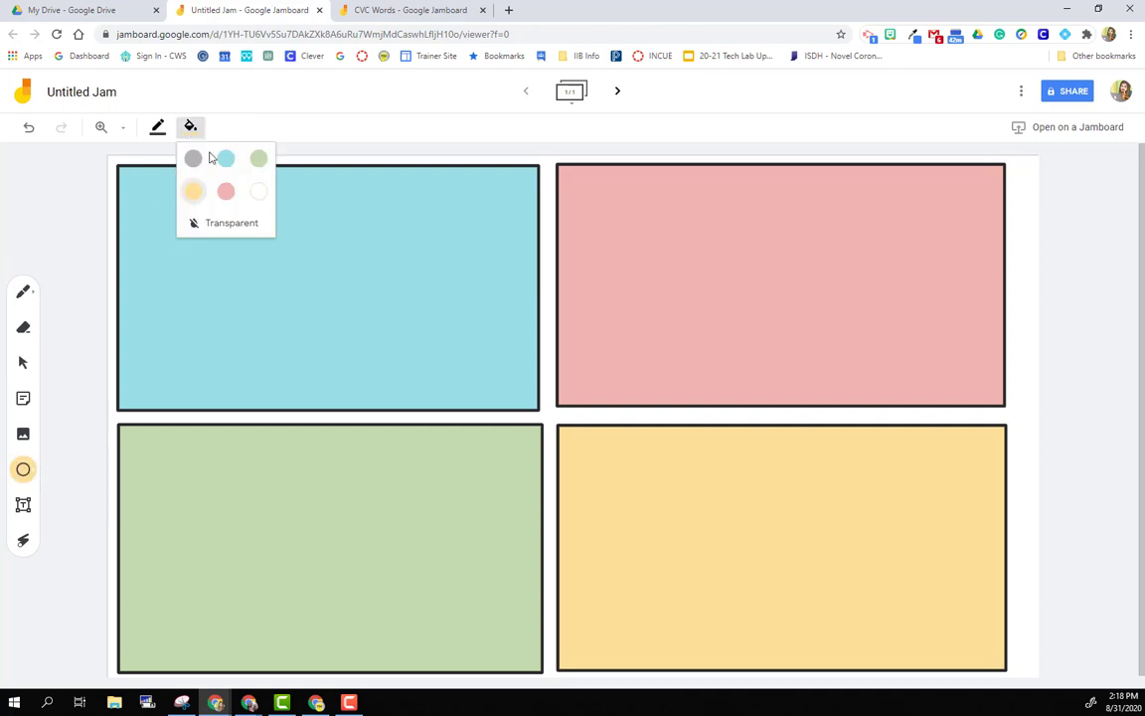
{"action": "left_click", "coordinate": [192, 156]}
{"action": "left_click_drag", "start_coordinate": [126, 396], "coordinate": [167, 441]}
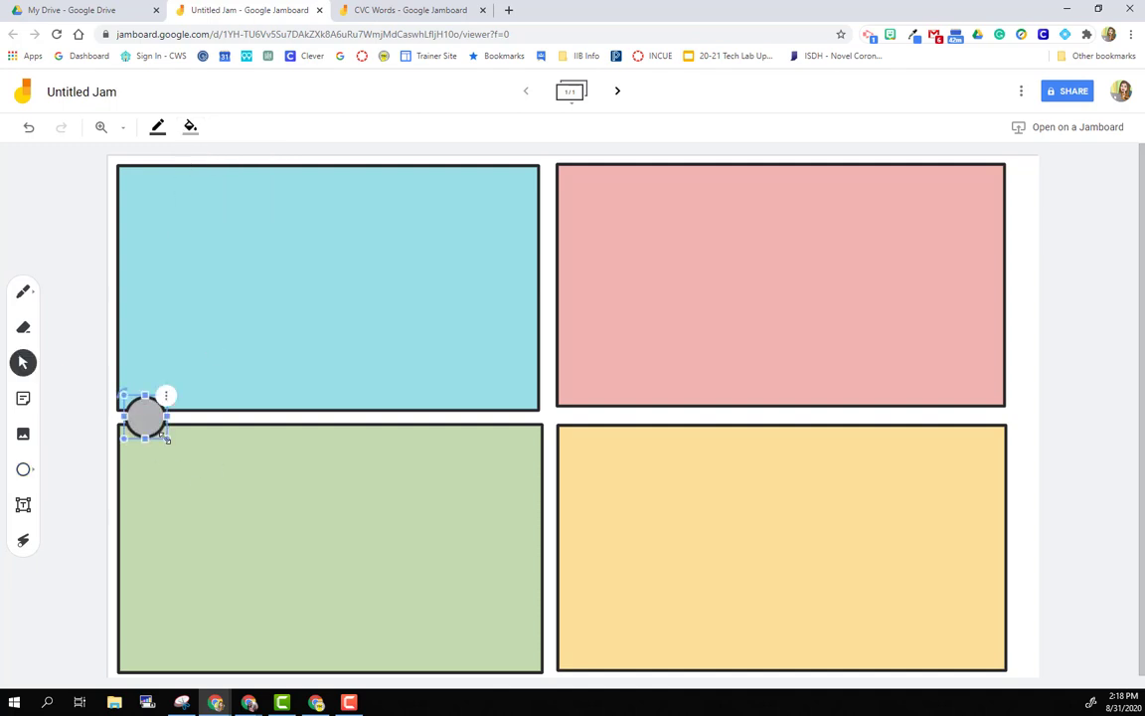
Step: Duplicate the grey circle repeatedly until there are 18 circles
{"action": "key", "text": "ctrl+d"}
{"action": "key", "text": "ctrl+d"}
{"action": "key", "text": "ctrl+d"}
{"action": "key", "text": "ctrl+d"}
{"action": "key", "text": "ctrl+d"}
{"action": "key", "text": "ctrl+d"}
{"action": "key", "text": "ctrl+d"}
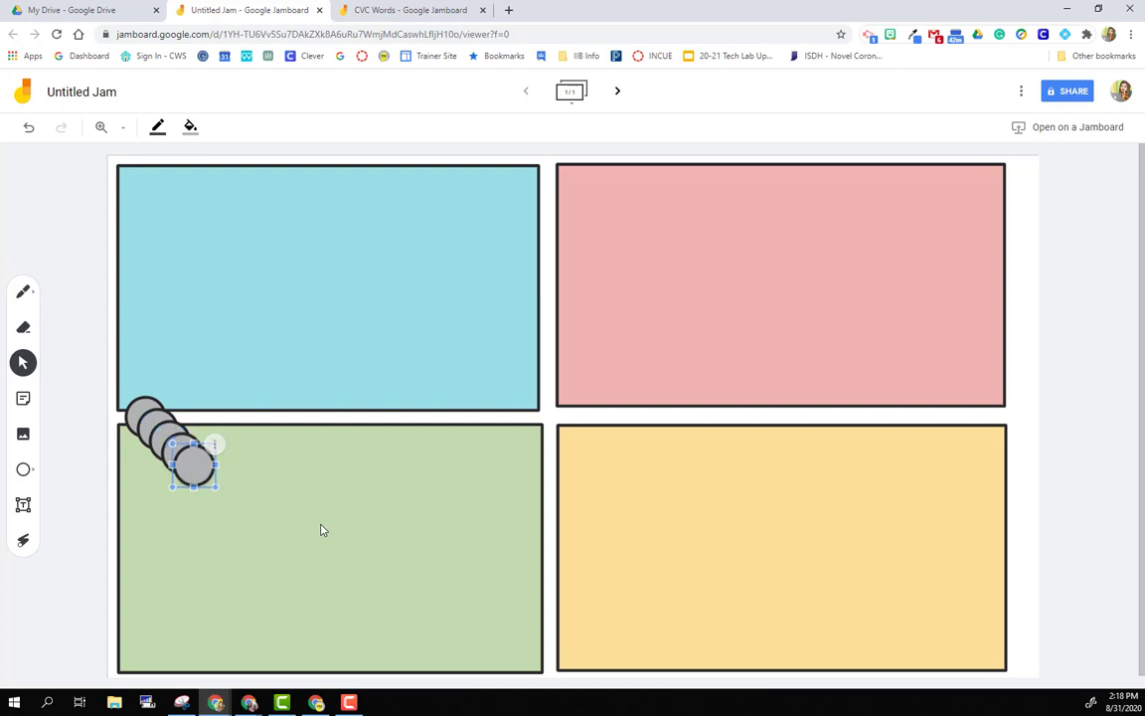
{"action": "key", "text": "ctrl+d"}
{"action": "key", "text": "ctrl+d"}
{"action": "key", "text": "ctrl+d"}
{"action": "key", "text": "ctrl+d"}
{"action": "key", "text": "ctrl+d"}
{"action": "key", "text": "ctrl+d"}
{"action": "key", "text": "ctrl+d"}
{"action": "key", "text": "ctrl+d"}
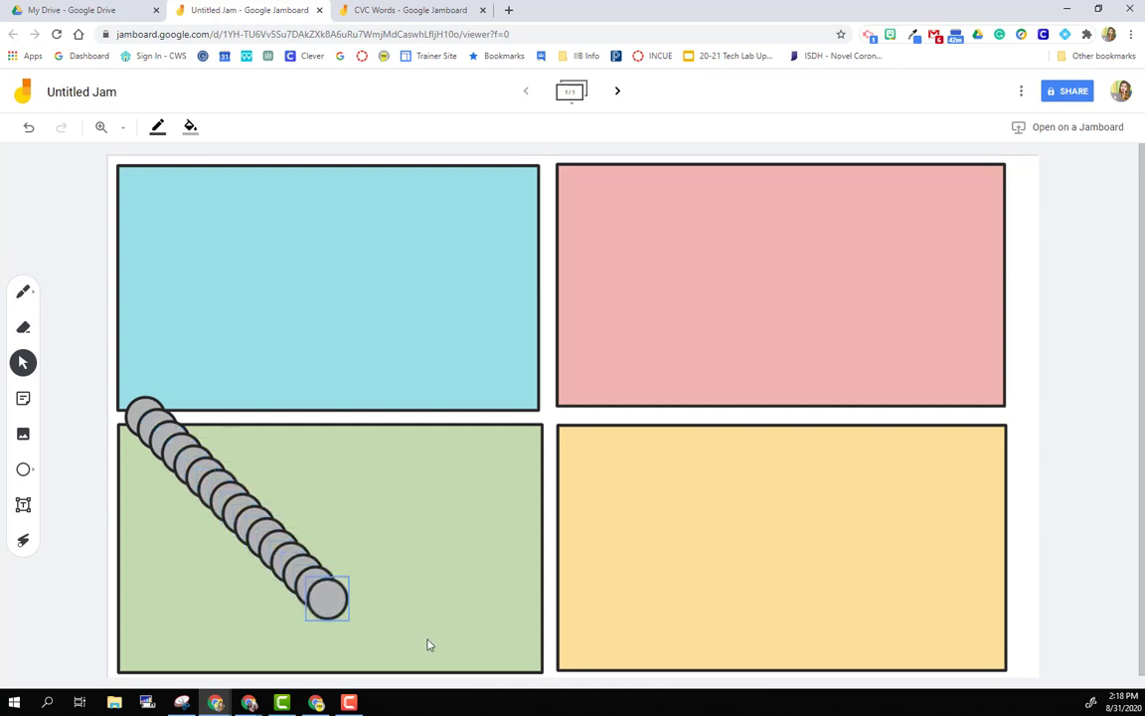
Step: Move the grey circles one by one into a loose cluster at the centre, where the four rectangles meet
{"action": "left_click_drag", "start_coordinate": [360, 638], "coordinate": [640, 422]}
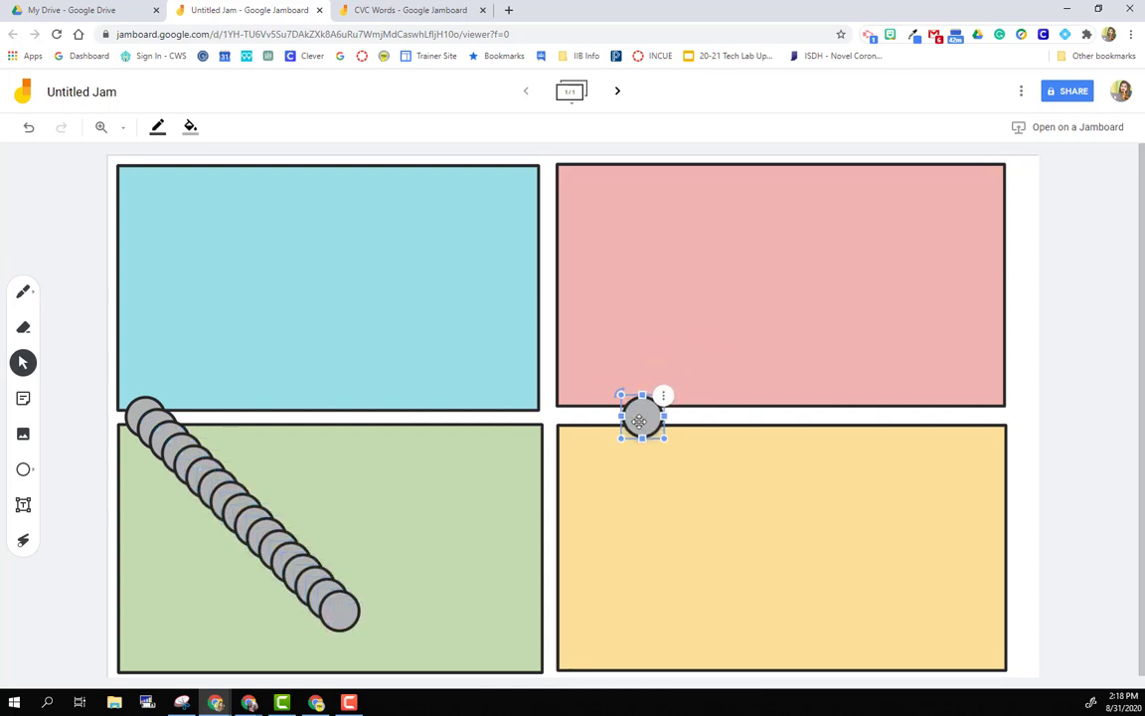
{"action": "left_click_drag", "start_coordinate": [338, 606], "coordinate": [602, 395]}
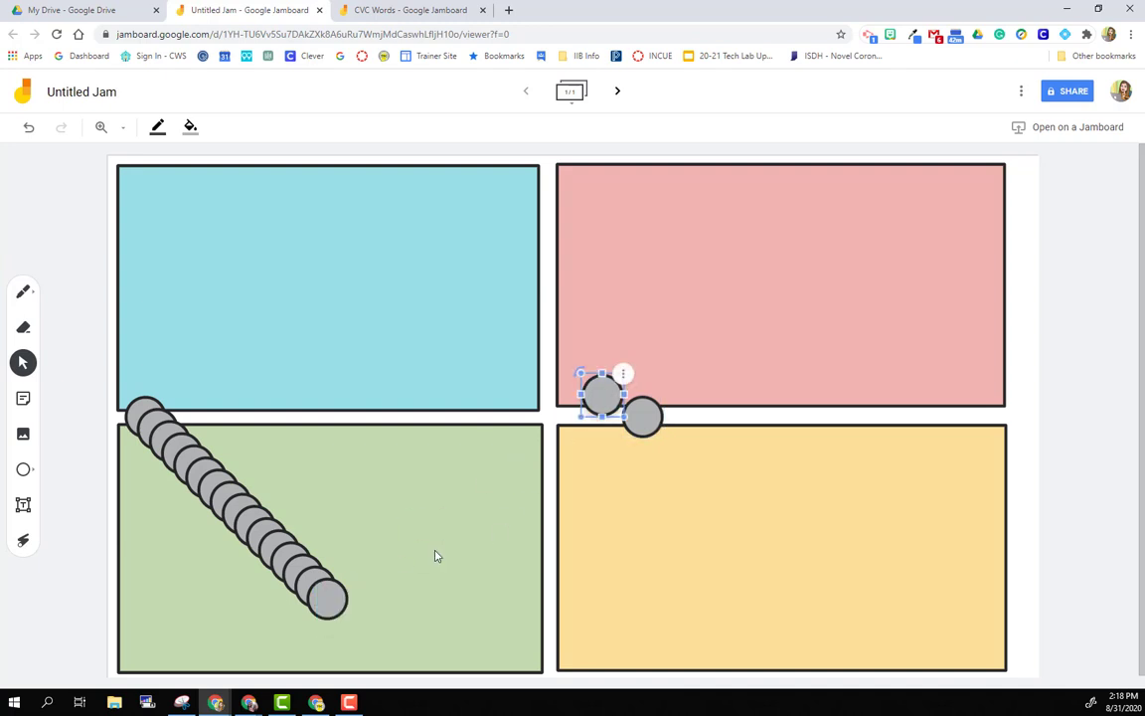
{"action": "left_click_drag", "start_coordinate": [321, 609], "coordinate": [540, 428]}
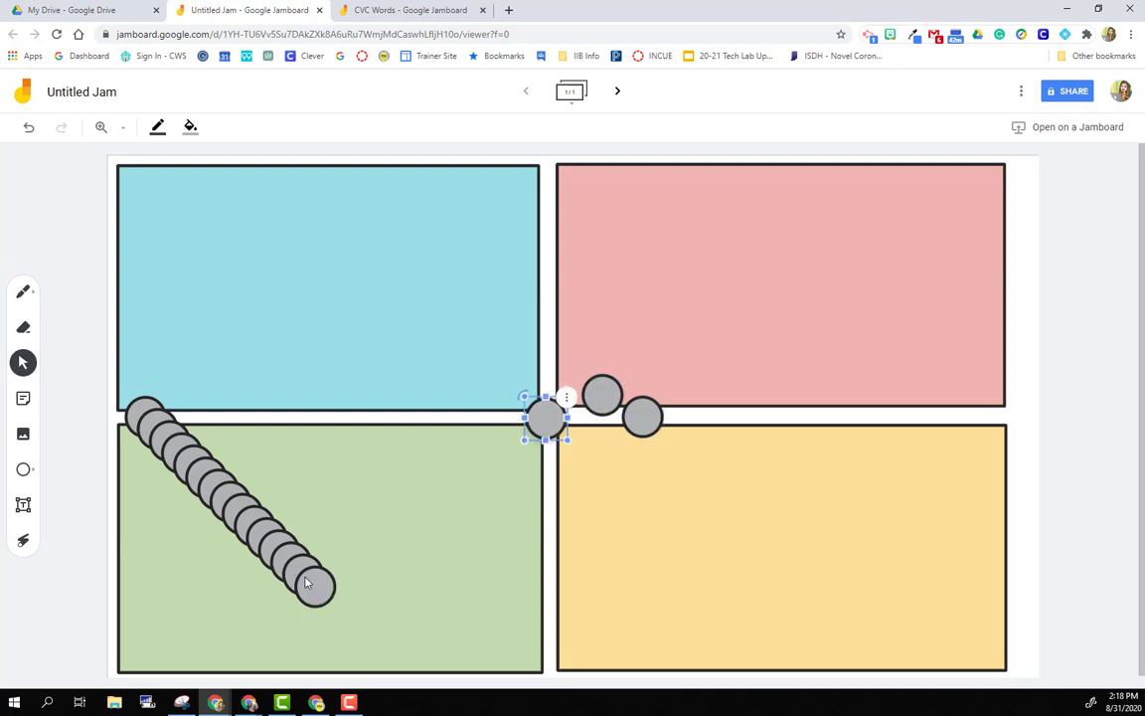
{"action": "left_click_drag", "start_coordinate": [311, 588], "coordinate": [499, 418]}
{"action": "left_click_drag", "start_coordinate": [302, 574], "coordinate": [575, 445]}
{"action": "left_click_drag", "start_coordinate": [281, 568], "coordinate": [561, 378]}
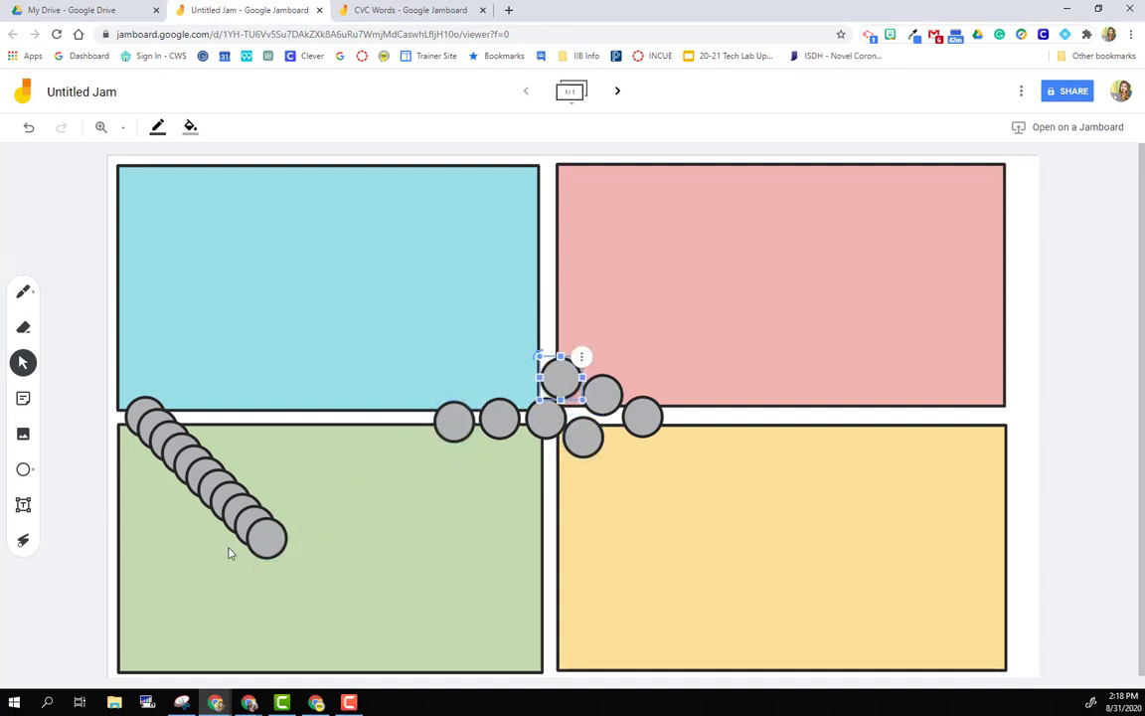
{"action": "left_click_drag", "start_coordinate": [264, 536], "coordinate": [546, 459]}
{"action": "left_click_drag", "start_coordinate": [252, 515], "coordinate": [505, 462]}
{"action": "left_click_drag", "start_coordinate": [227, 507], "coordinate": [521, 368]}
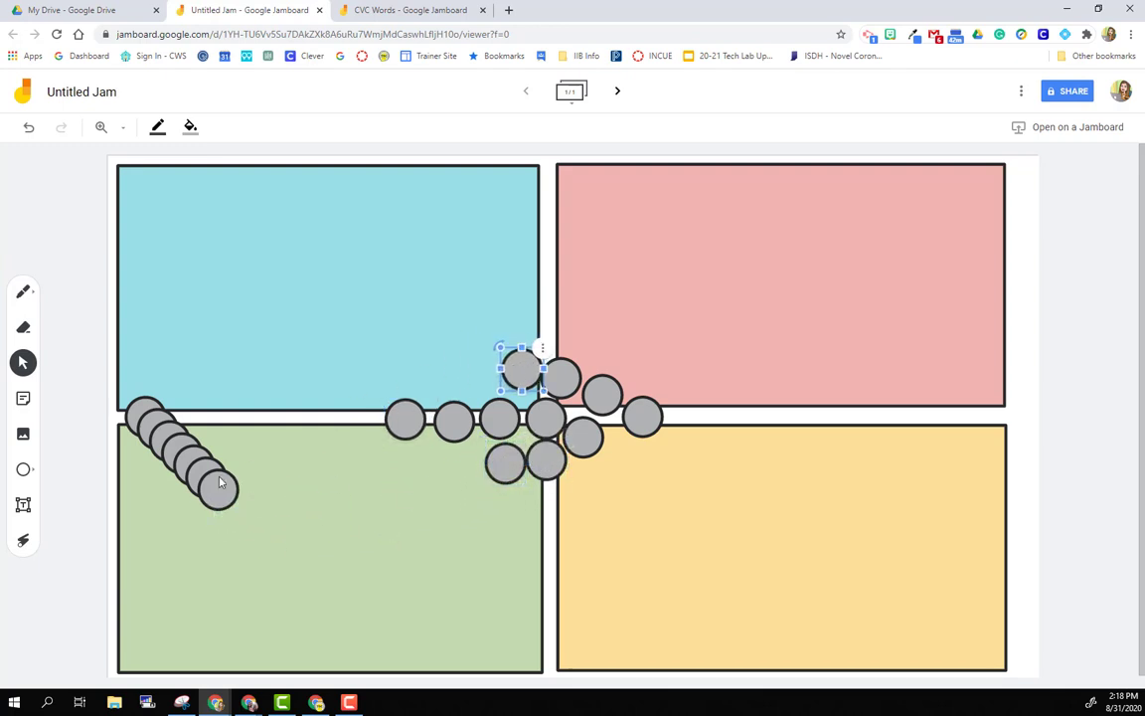
{"action": "left_click_drag", "start_coordinate": [218, 486], "coordinate": [587, 482]}
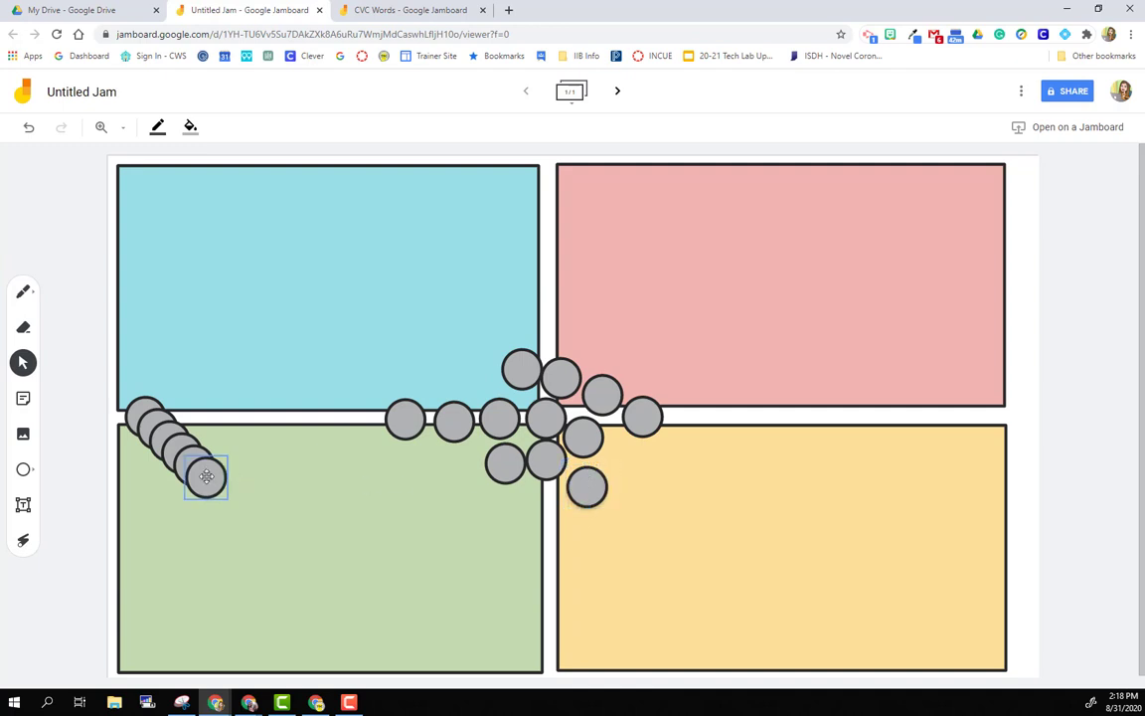
{"action": "left_click_drag", "start_coordinate": [206, 477], "coordinate": [574, 336]}
{"action": "left_click_drag", "start_coordinate": [179, 473], "coordinate": [453, 388]}
{"action": "left_click_drag", "start_coordinate": [172, 467], "coordinate": [456, 476]}
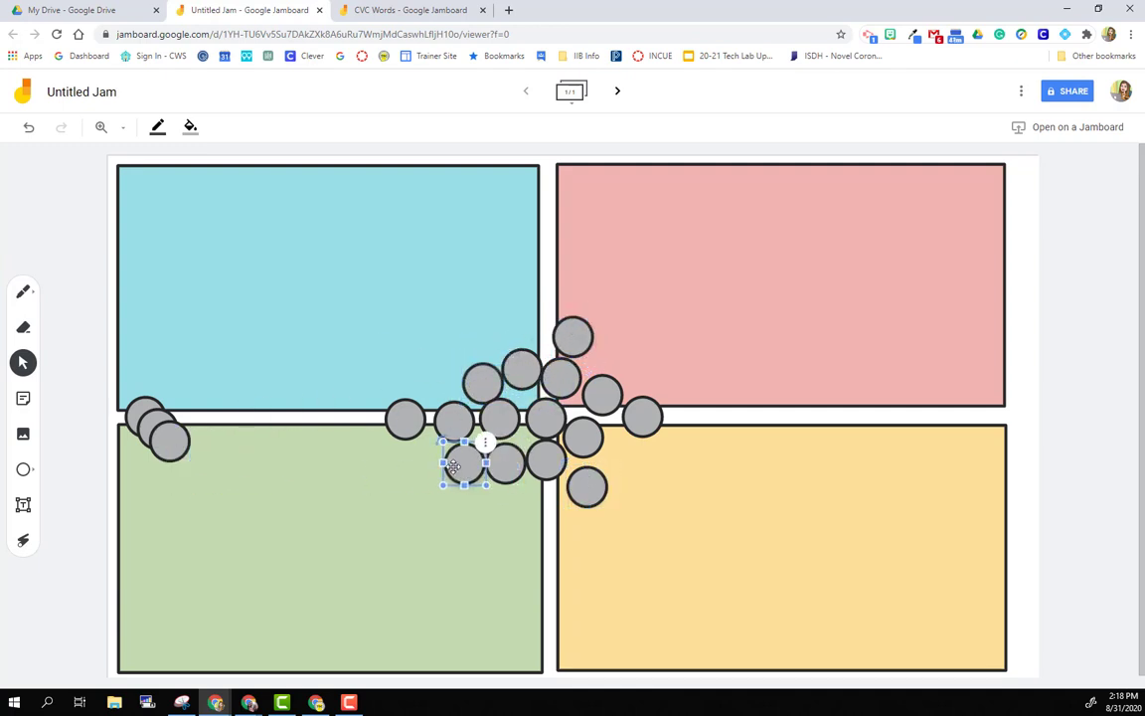
{"action": "left_click_drag", "start_coordinate": [165, 438], "coordinate": [630, 379]}
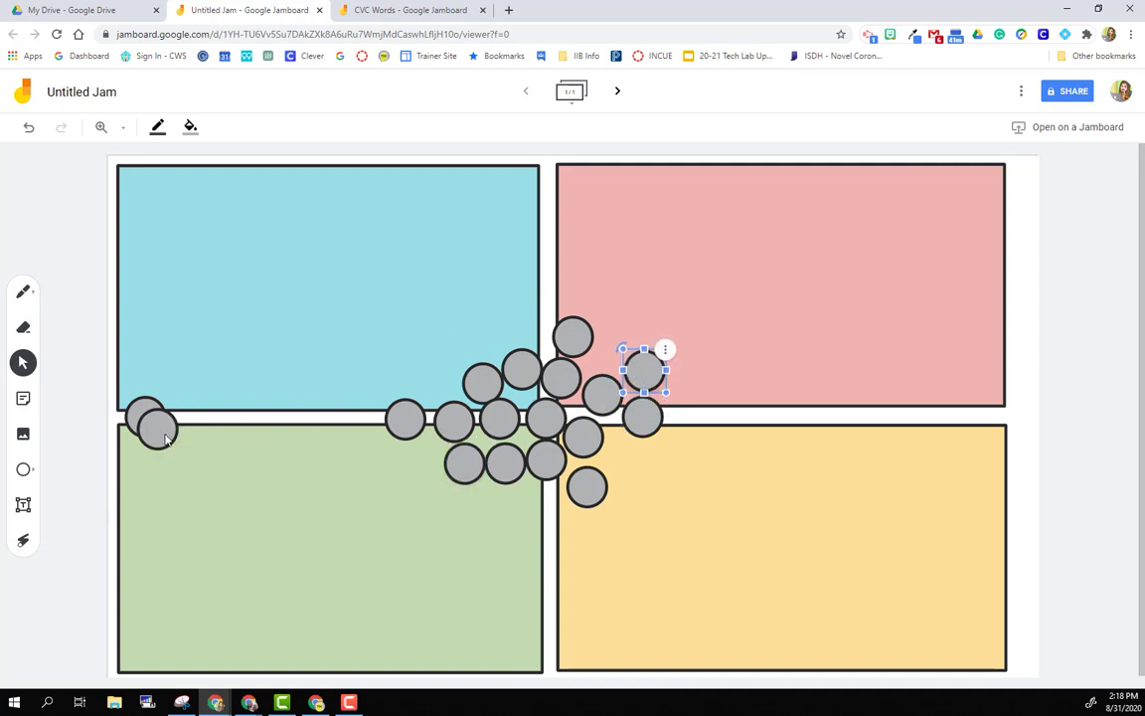
{"action": "left_click_drag", "start_coordinate": [166, 439], "coordinate": [624, 354]}
{"action": "left_click_drag", "start_coordinate": [156, 423], "coordinate": [539, 335]}
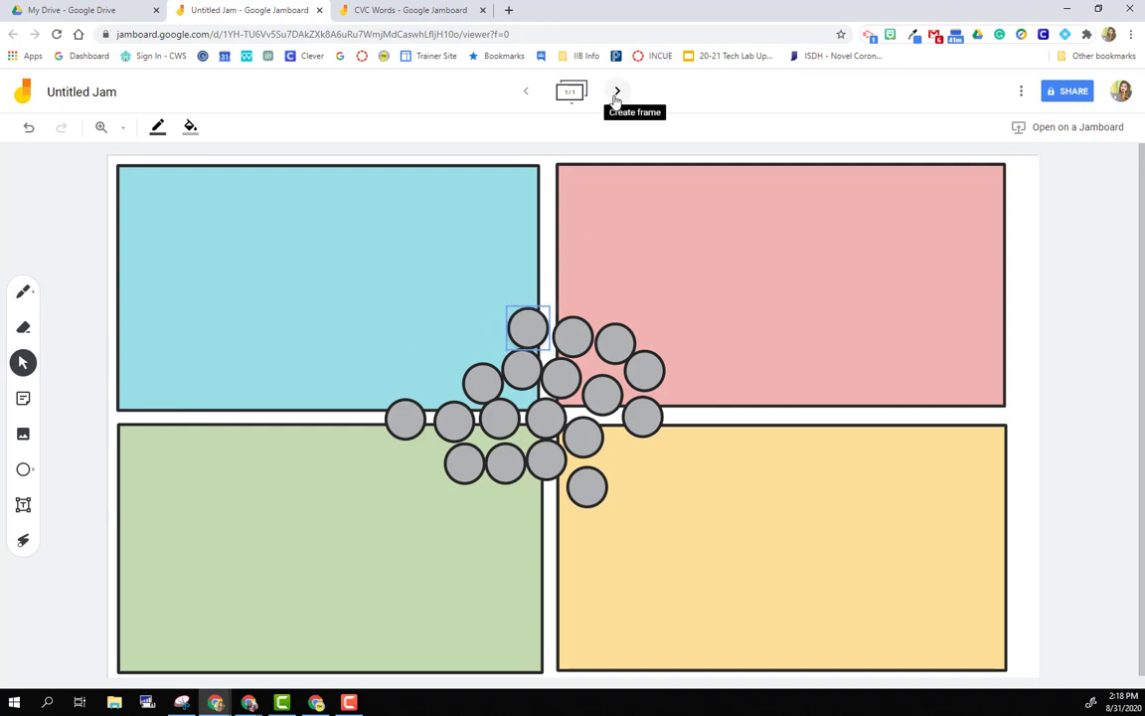
Step: Duplicate the frame holding the four rectangles and grey circles, and open the copy as frame 2
{"action": "left_click", "coordinate": [569, 91]}
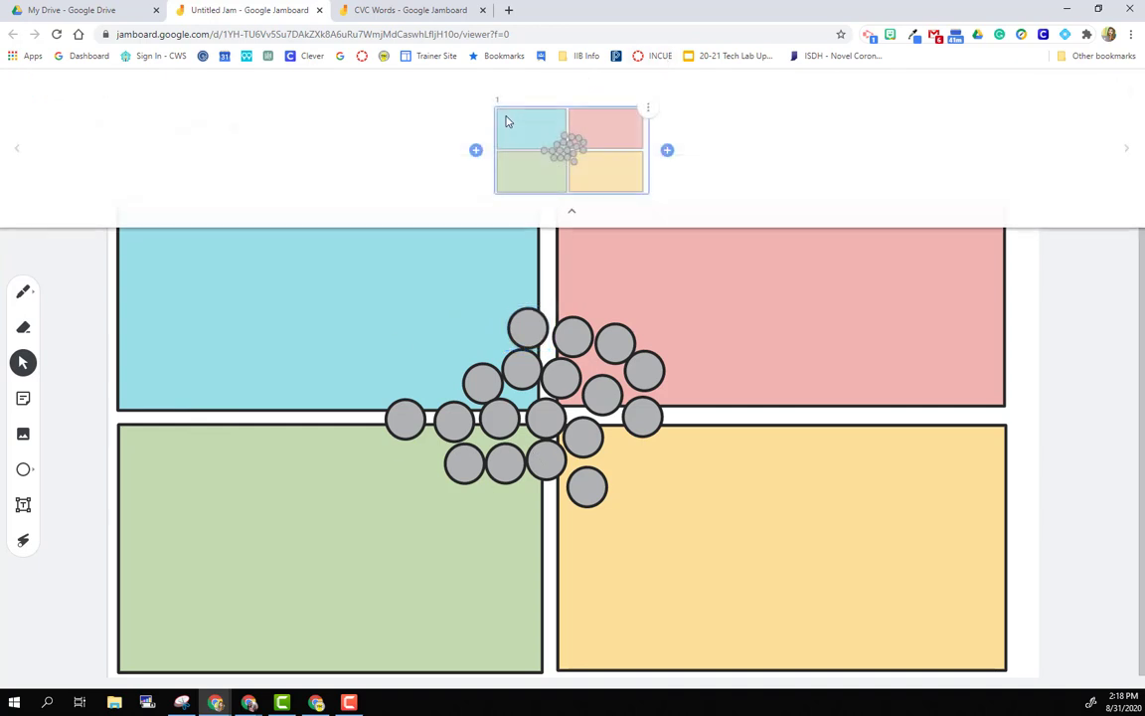
{"action": "left_click", "coordinate": [648, 109]}
{"action": "left_click", "coordinate": [628, 110]}
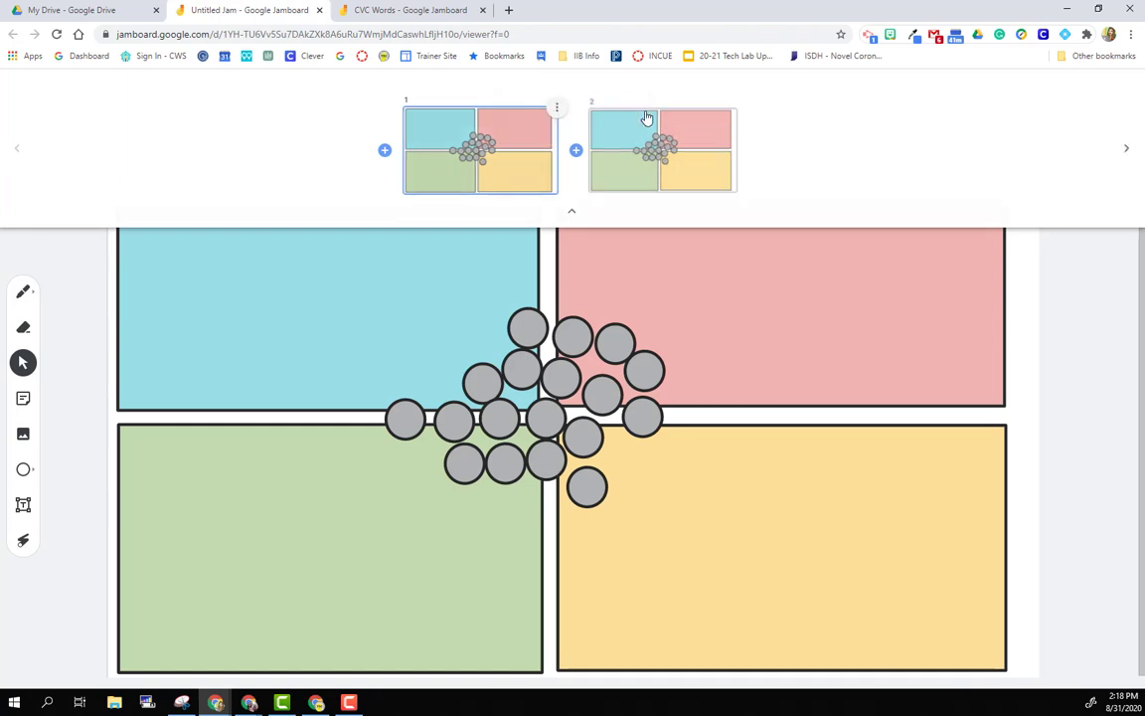
{"action": "left_click", "coordinate": [666, 187]}
Step: Delete all the grey circles from frame 2, keeping only the four coloured rectangles
{"action": "left_click_drag", "start_coordinate": [615, 342], "coordinate": [641, 368]}
{"action": "key", "text": "Delete"}
{"action": "left_click", "coordinate": [638, 422]}
{"action": "key", "text": "Delete"}
{"action": "left_click", "coordinate": [602, 398]}
{"action": "key", "text": "Delete"}
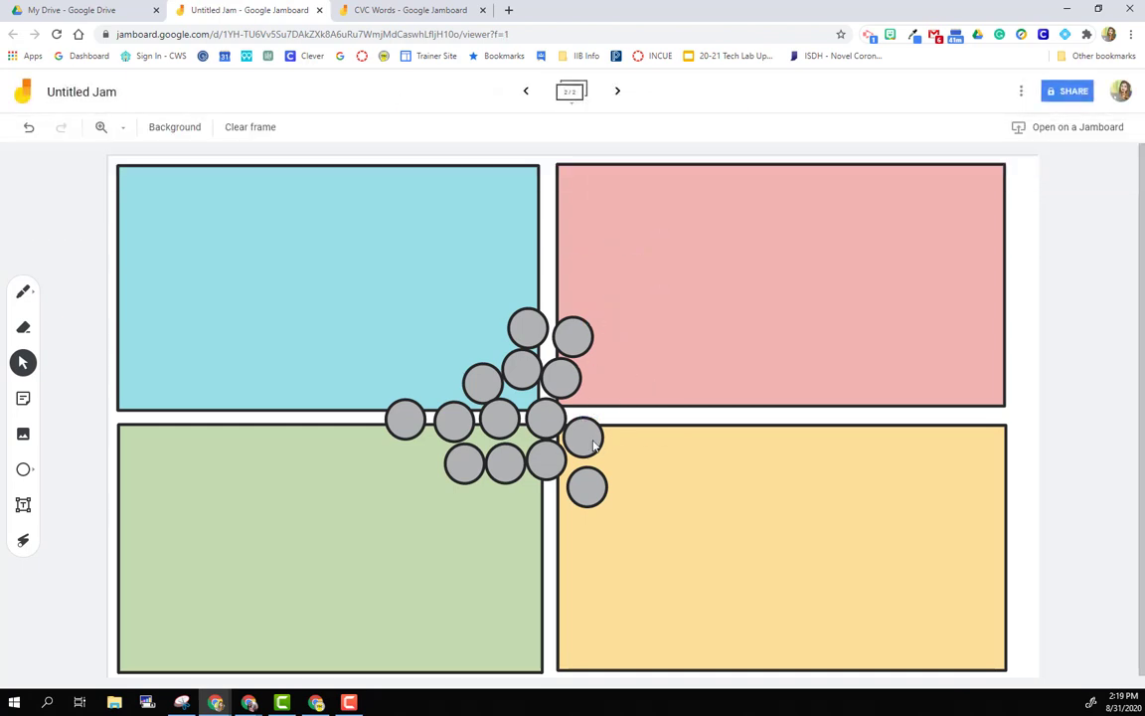
{"action": "left_click", "coordinate": [590, 443]}
{"action": "key", "text": "Delete"}
{"action": "left_click", "coordinate": [588, 499]}
{"action": "key", "text": "Delete"}
{"action": "left_click", "coordinate": [548, 467]}
{"action": "key", "text": "Delete"}
{"action": "left_click", "coordinate": [508, 466]}
{"action": "key", "text": "Delete"}
{"action": "left_click", "coordinate": [465, 468]}
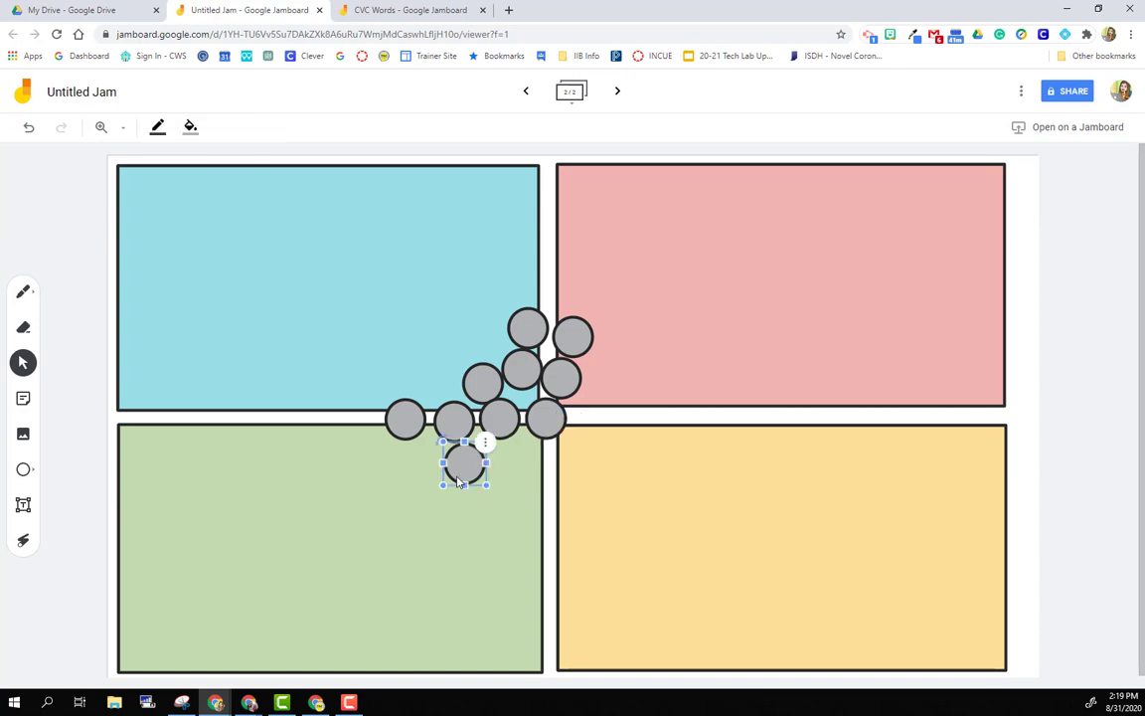
{"action": "key", "text": "Delete"}
{"action": "left_click", "coordinate": [408, 431]}
{"action": "left_click", "coordinate": [502, 413]}
{"action": "key", "text": "Delete"}
{"action": "left_click", "coordinate": [551, 421]}
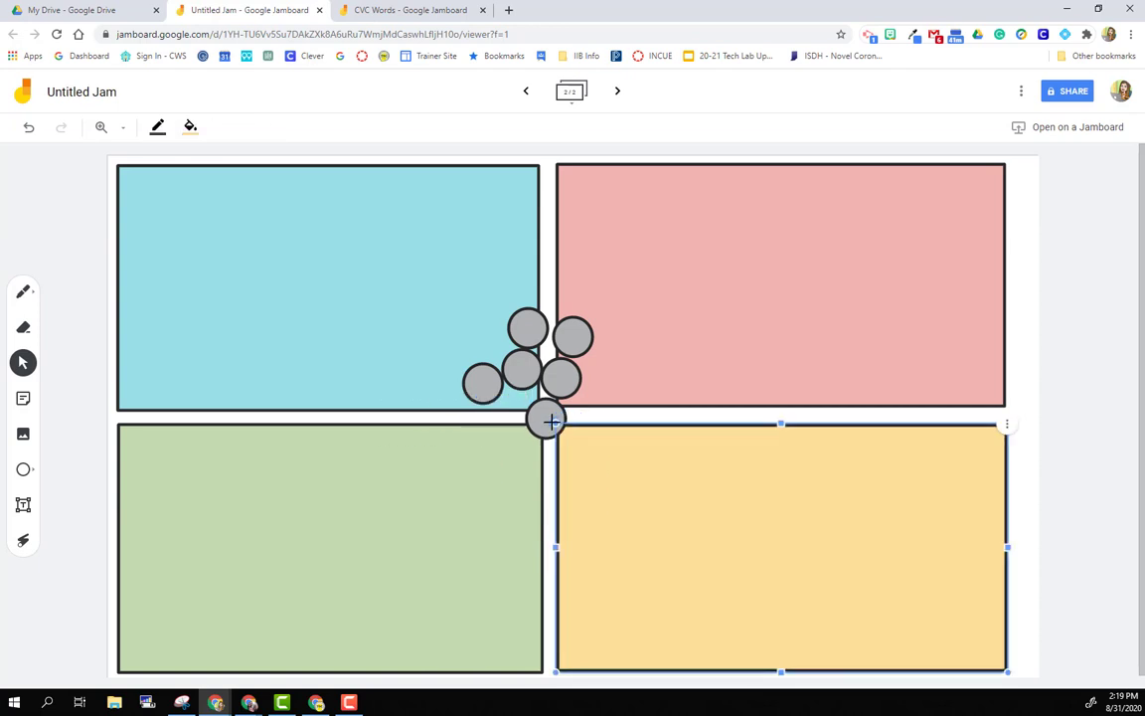
{"action": "left_click", "coordinate": [541, 419]}
{"action": "key", "text": "Delete"}
{"action": "left_click", "coordinate": [568, 382]}
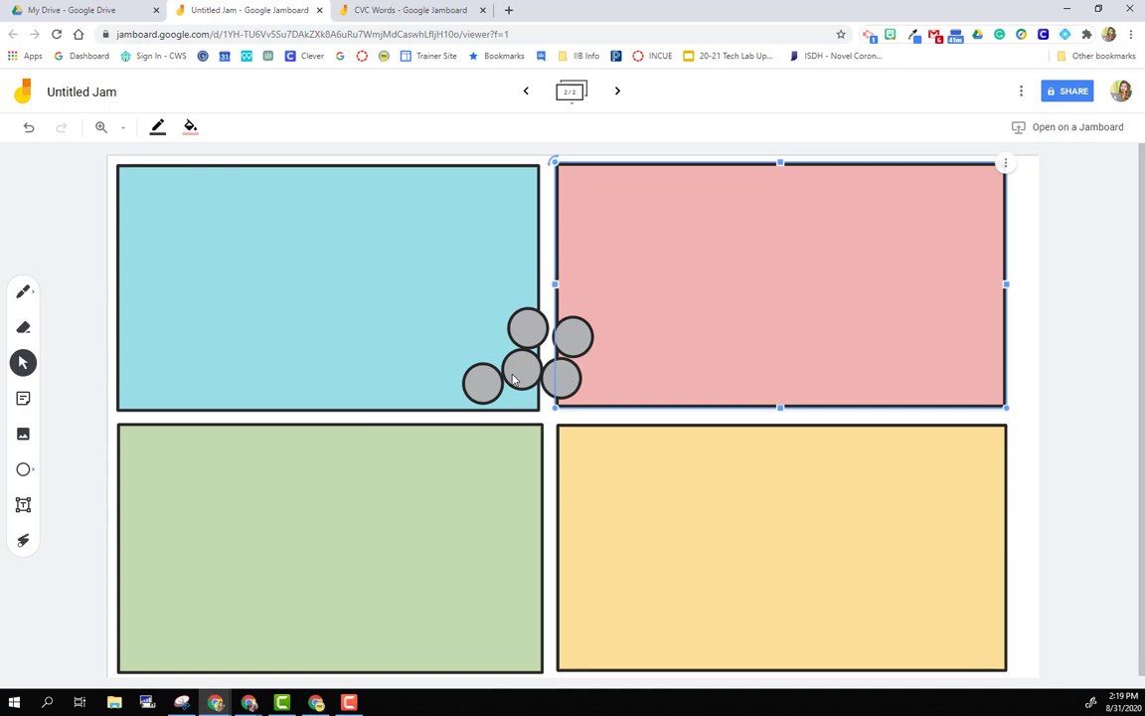
{"action": "left_click", "coordinate": [514, 374]}
{"action": "key", "text": "Delete"}
{"action": "left_click", "coordinate": [549, 377]}
{"action": "key", "text": "Delete"}
{"action": "left_click", "coordinate": [573, 335]}
{"action": "key", "text": "Delete"}
{"action": "left_click", "coordinate": [528, 328]}
{"action": "key", "text": "Delete"}
{"action": "left_click", "coordinate": [483, 383]}
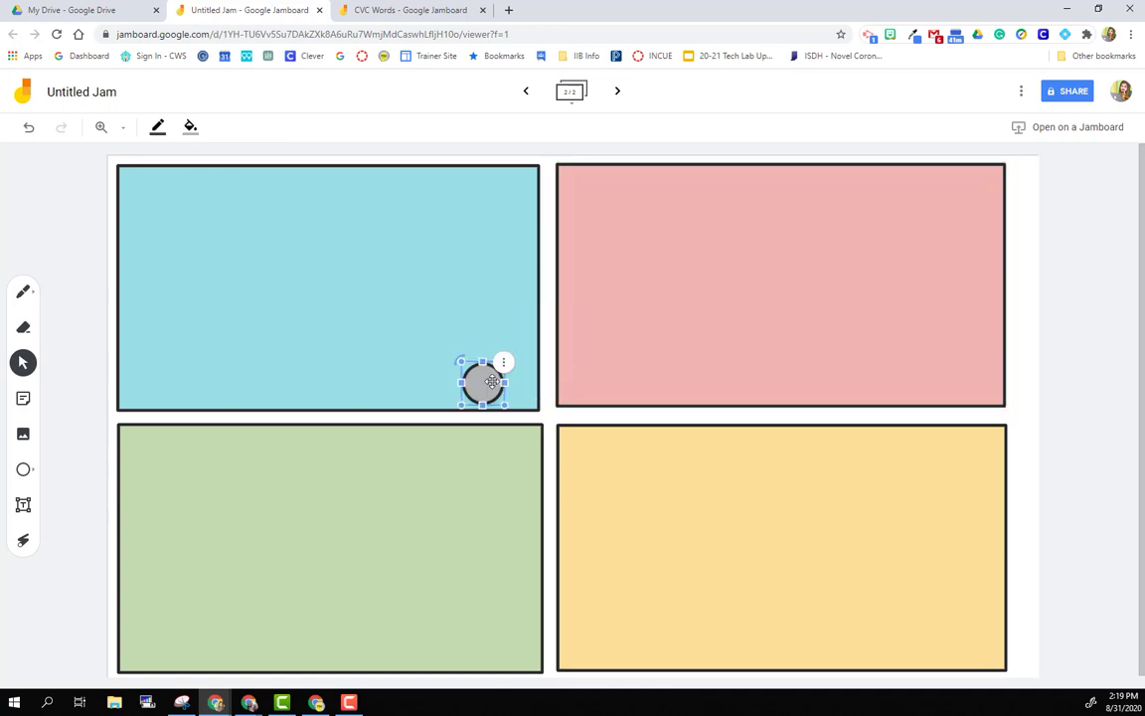
{"action": "key", "text": "Delete"}
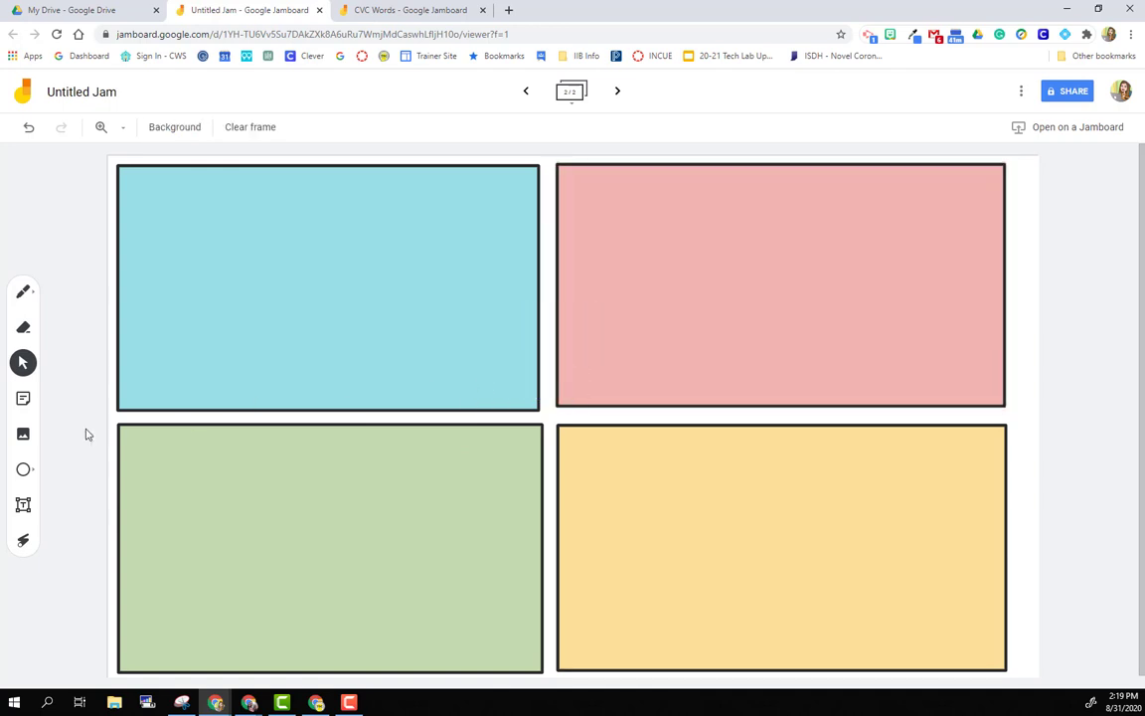
Step: Add ten orange sticky notes to frame 2, numbered 1 to 10
{"action": "left_click", "coordinate": [22, 399]}
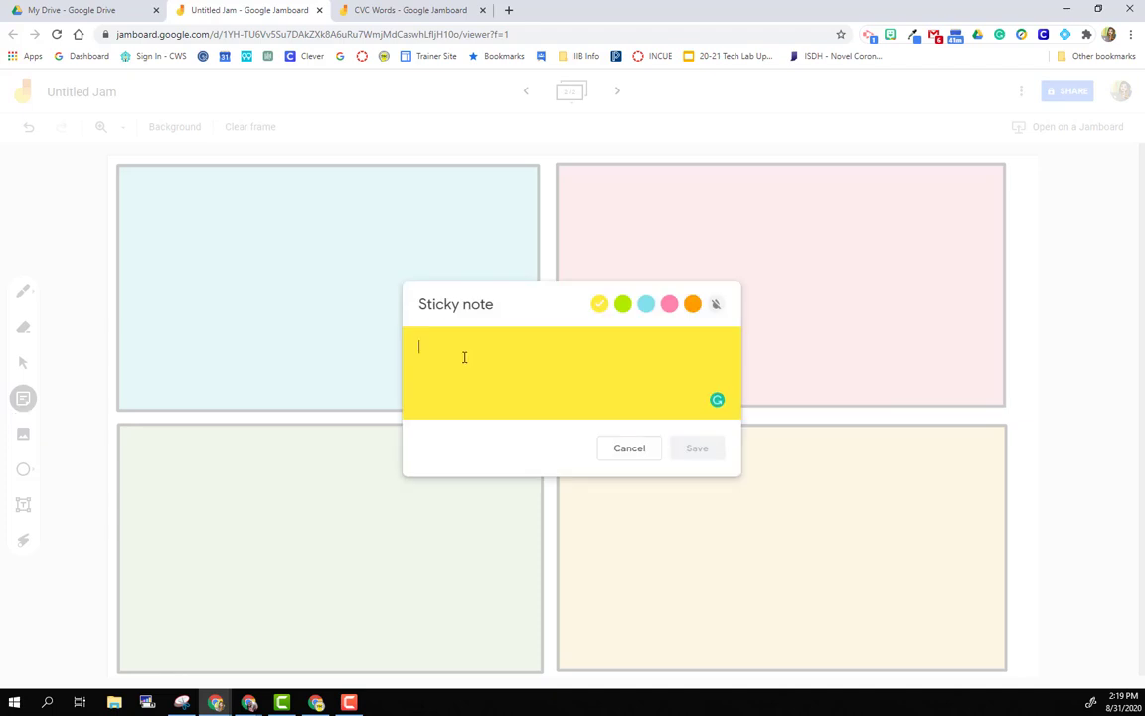
{"action": "left_click", "coordinate": [668, 306]}
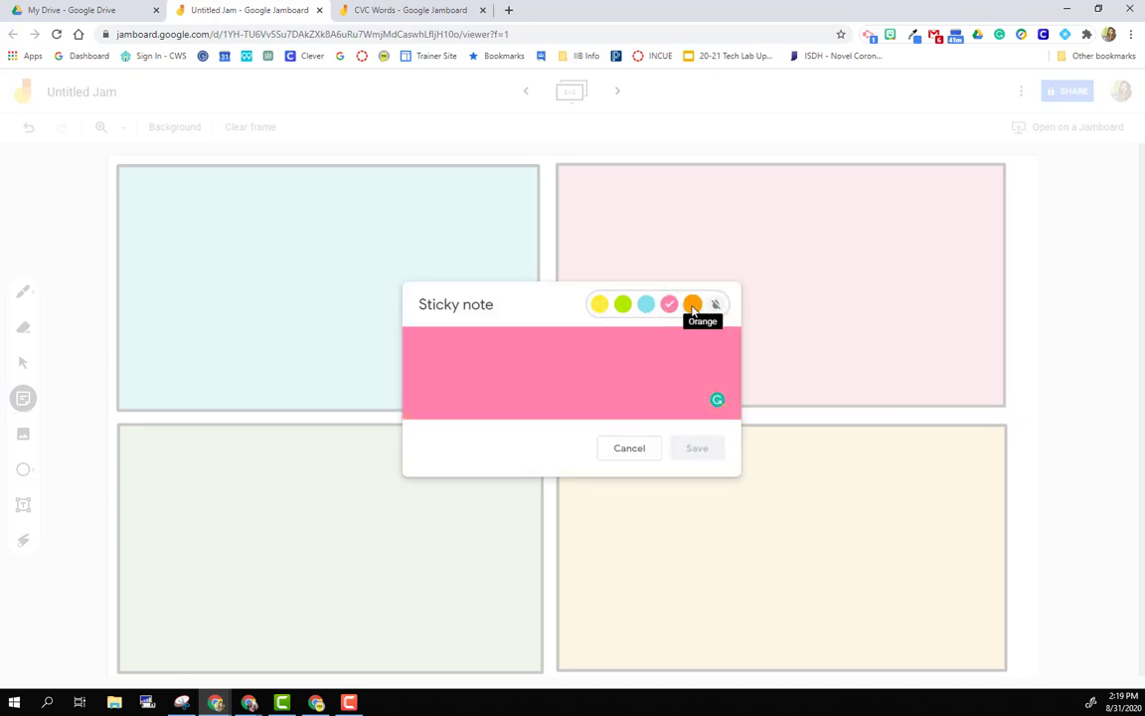
{"action": "type", "text": "1"}
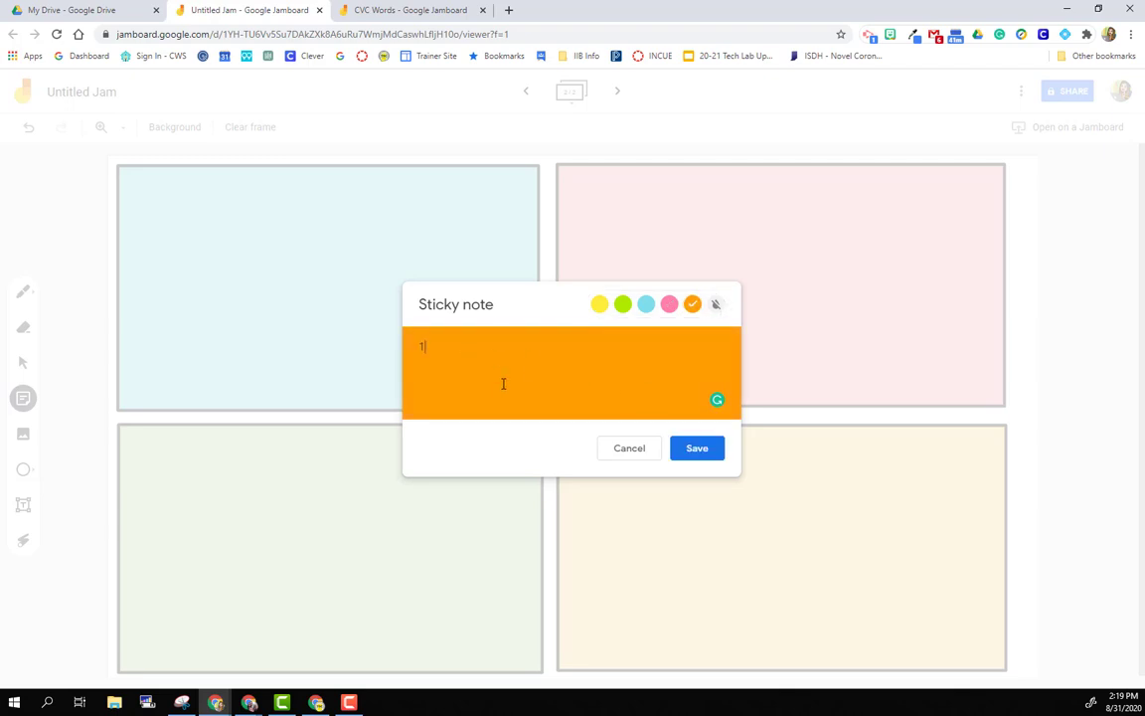
{"action": "left_click", "coordinate": [708, 449]}
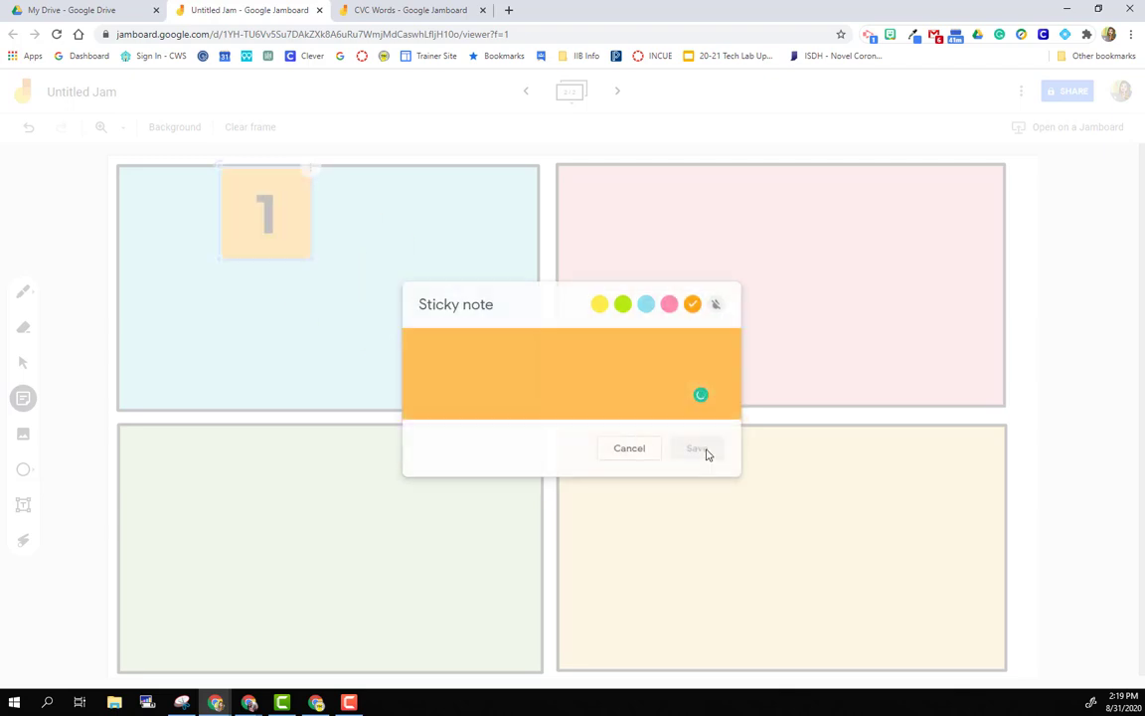
{"action": "type", "text": "2"}
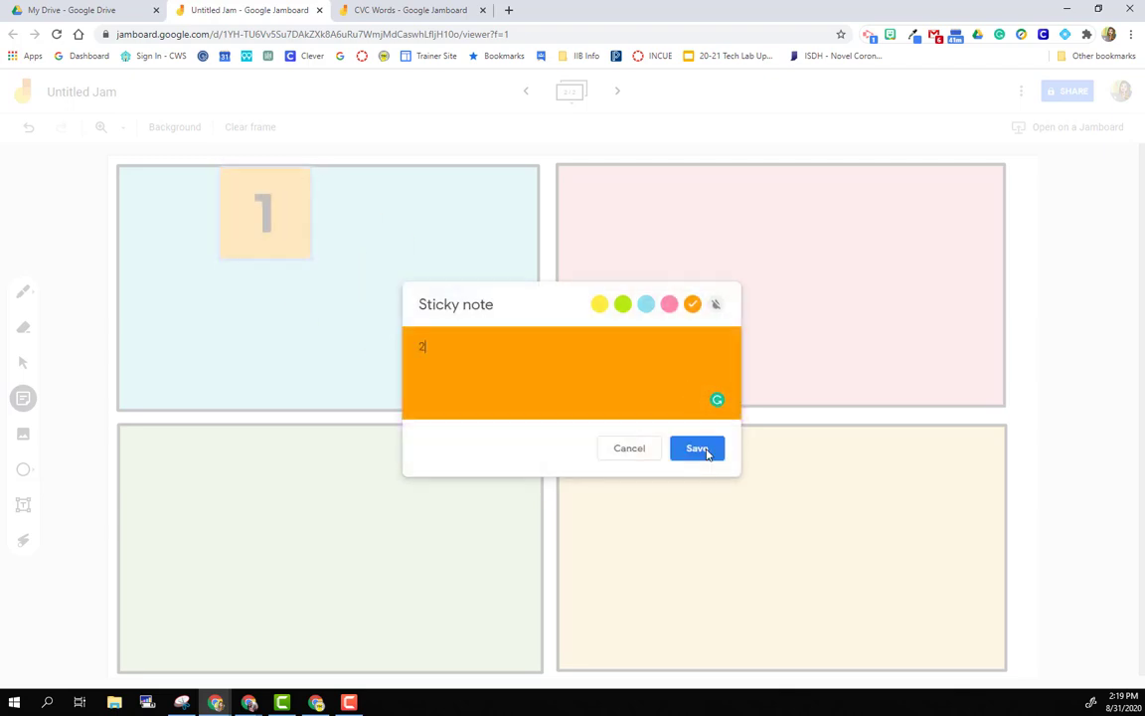
{"action": "left_click", "coordinate": [707, 451]}
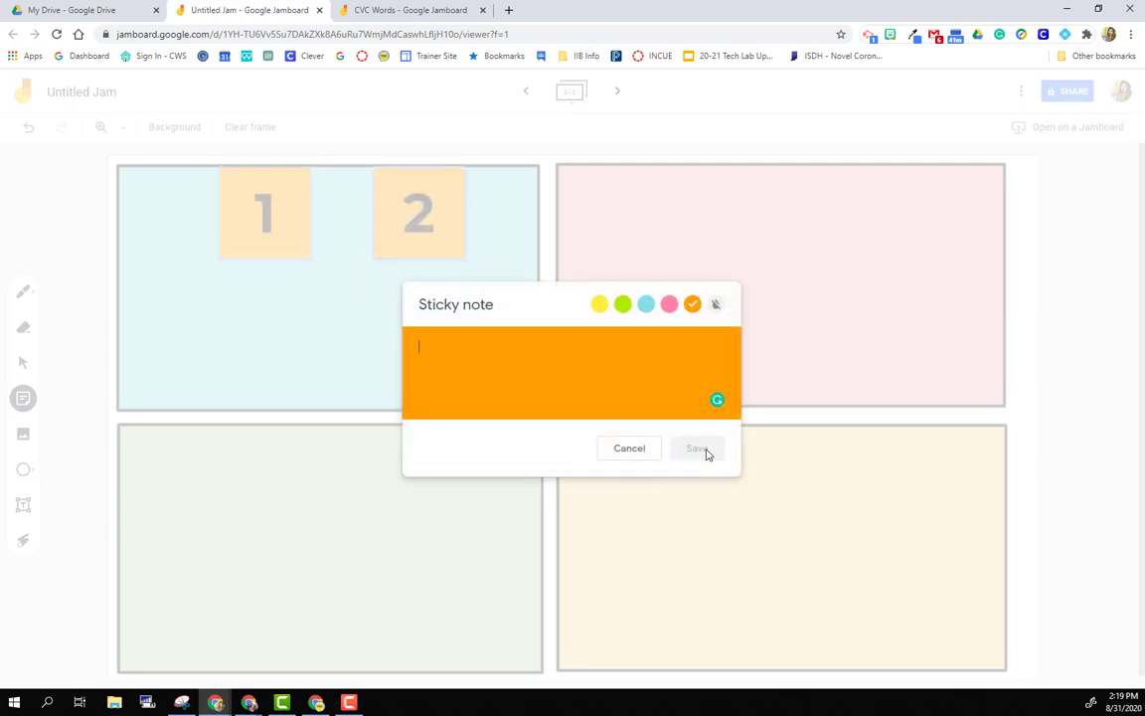
{"action": "type", "text": "3"}
{"action": "left_click", "coordinate": [707, 450]}
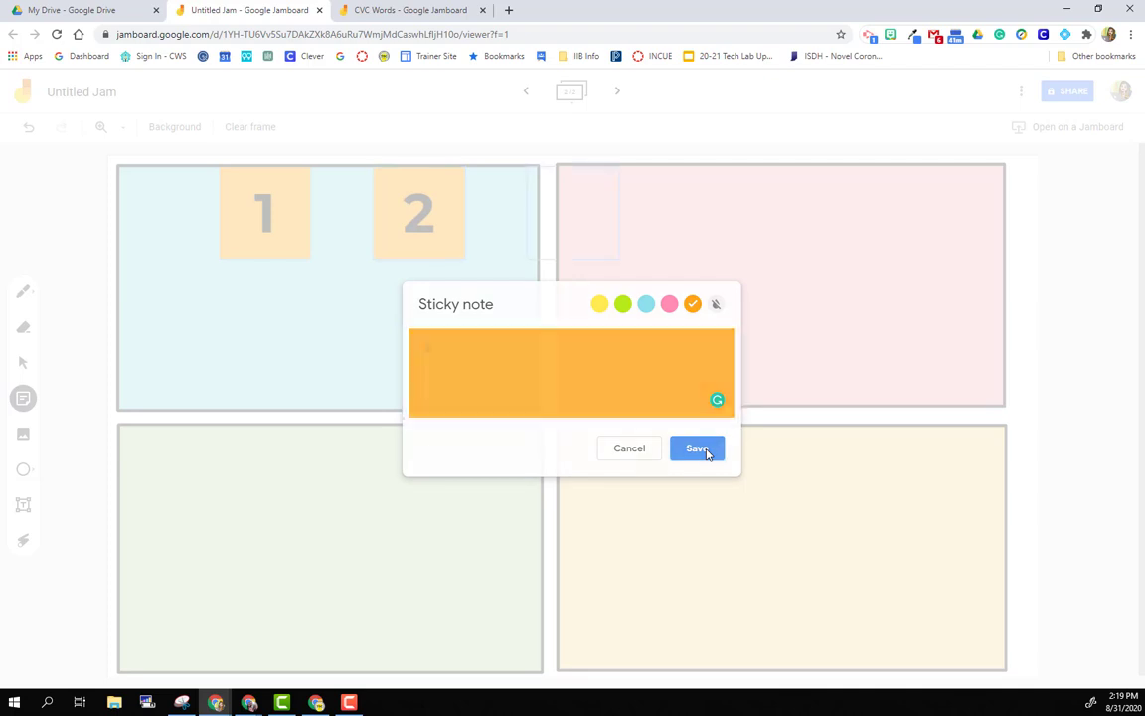
{"action": "type", "text": "4"}
{"action": "left_click", "coordinate": [707, 450]}
{"action": "type", "text": "5"}
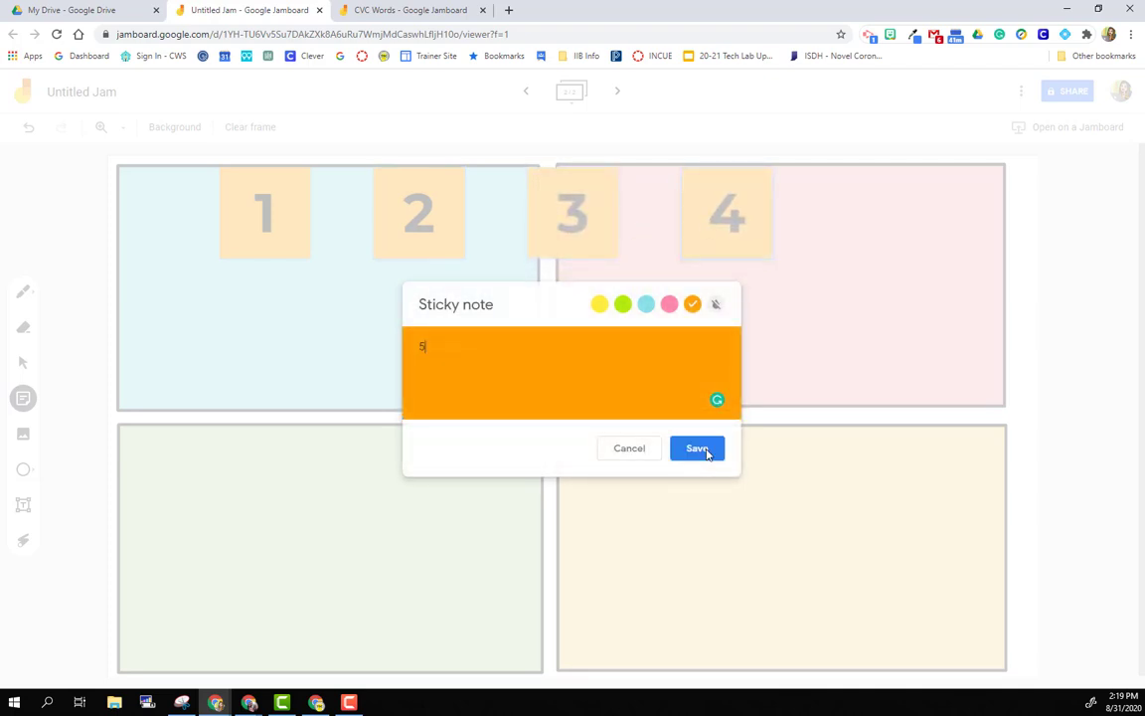
{"action": "left_click", "coordinate": [706, 450]}
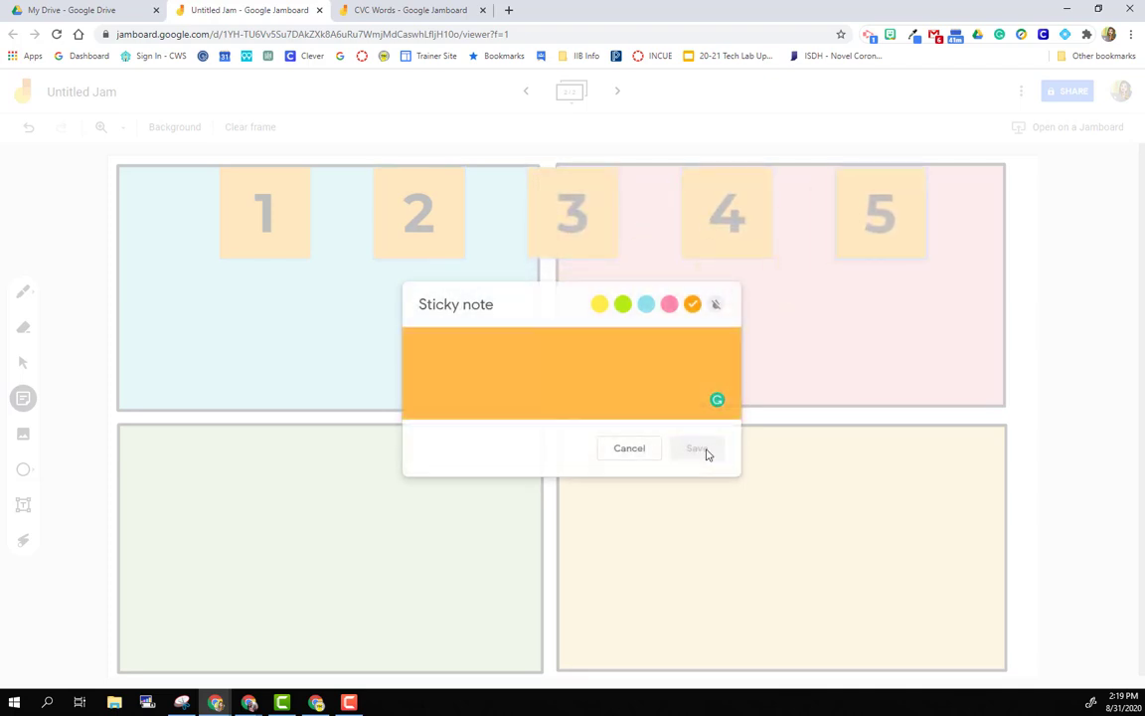
{"action": "type", "text": "6"}
{"action": "left_click", "coordinate": [706, 450]}
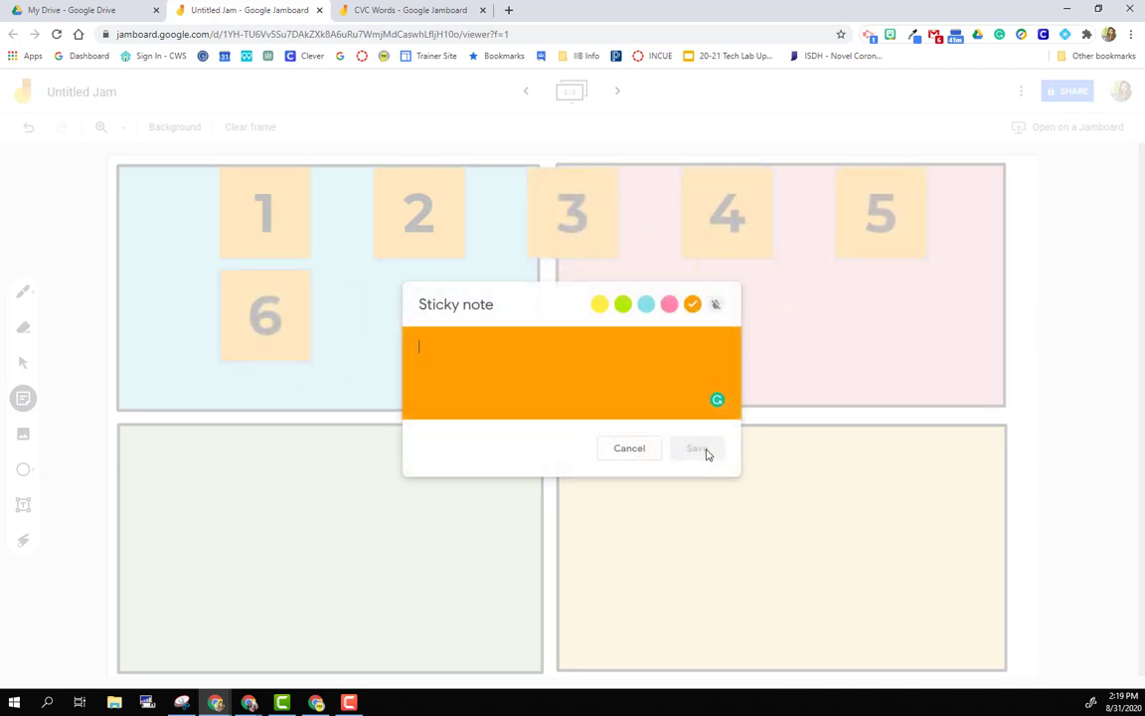
{"action": "type", "text": "7"}
{"action": "left_click", "coordinate": [707, 450]}
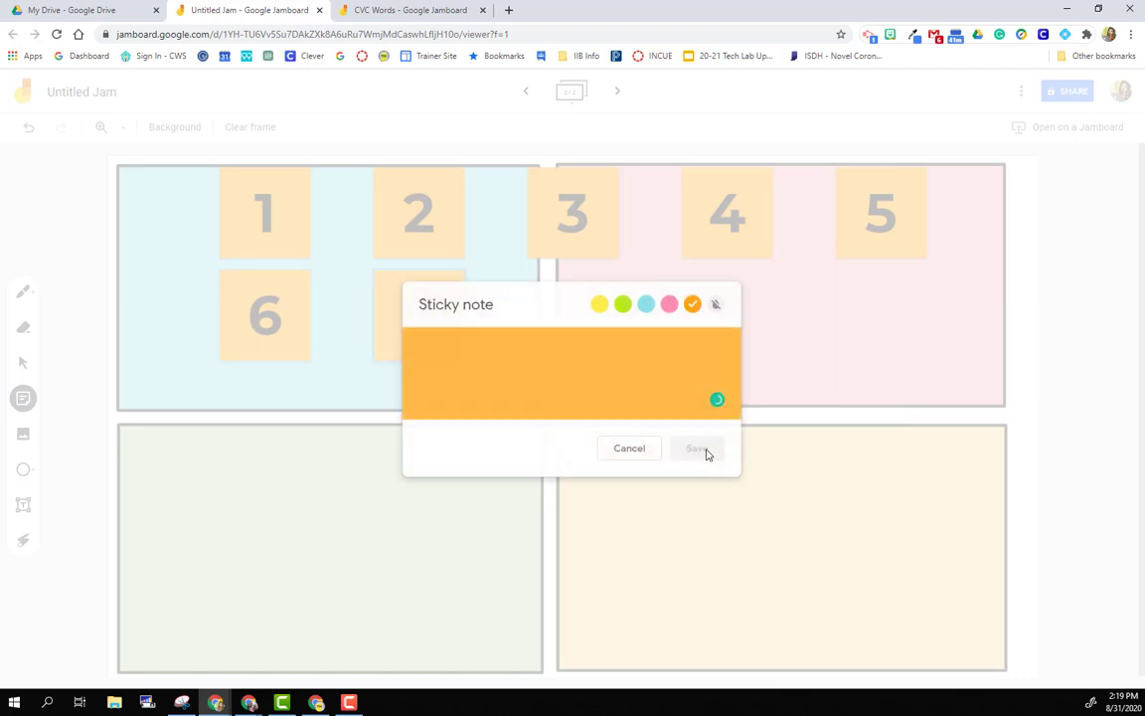
{"action": "type", "text": "8"}
{"action": "left_click", "coordinate": [707, 450]}
{"action": "type", "text": "9"}
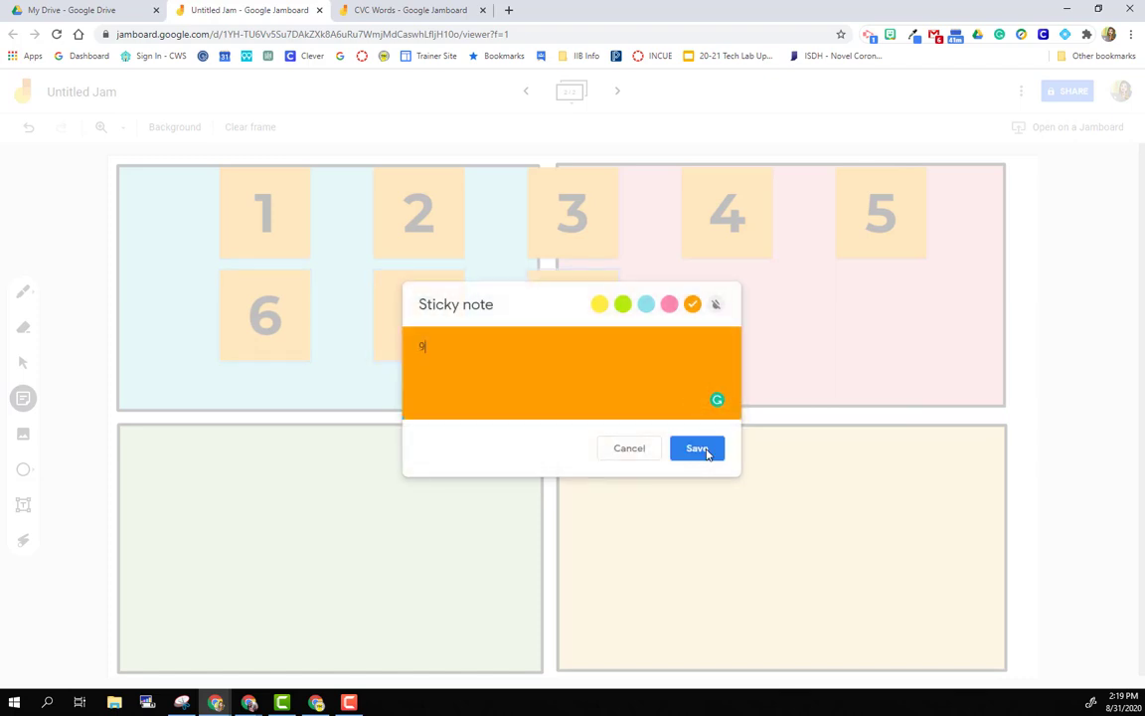
{"action": "left_click", "coordinate": [697, 448]}
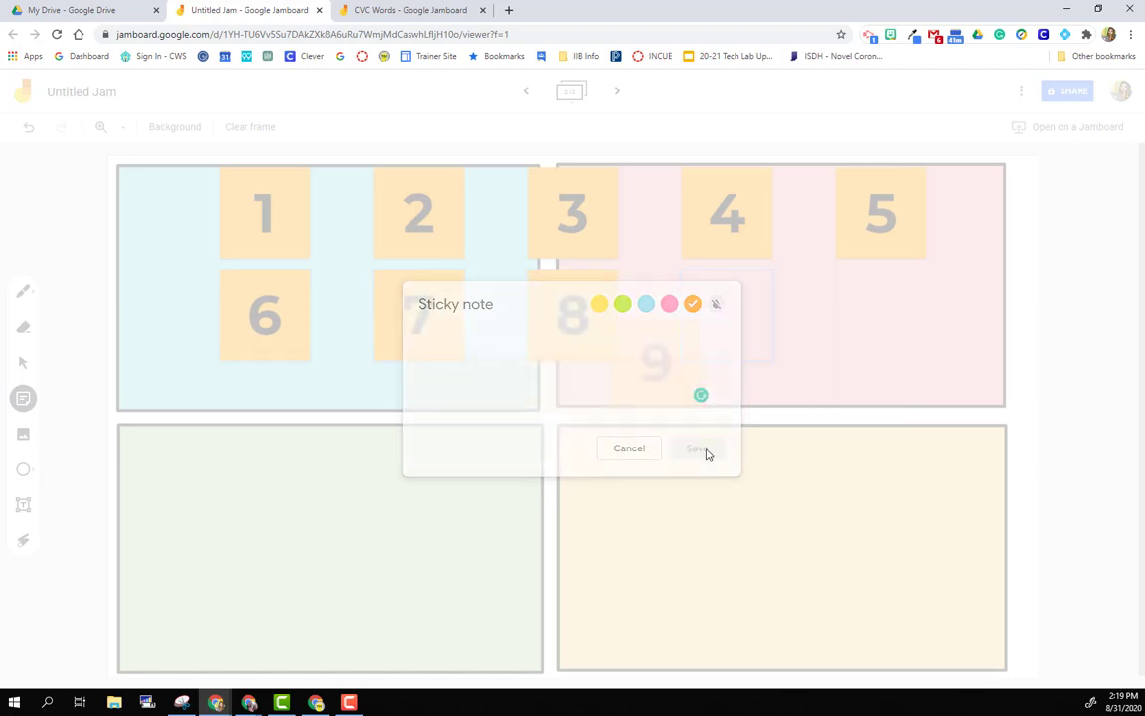
{"action": "type", "text": "10"}
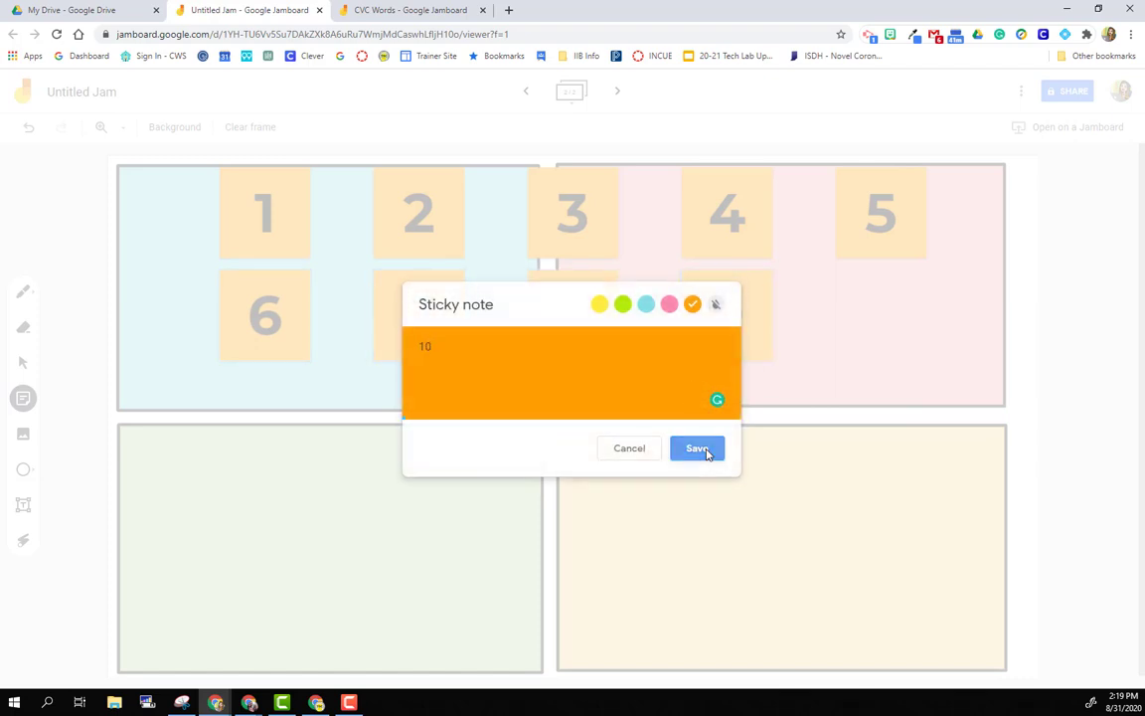
{"action": "left_click", "coordinate": [697, 448]}
Step: Add one more orange sticky note with the text 1 and edit its text to 11
{"action": "type", "text": "1"}
{"action": "left_click", "coordinate": [705, 449]}
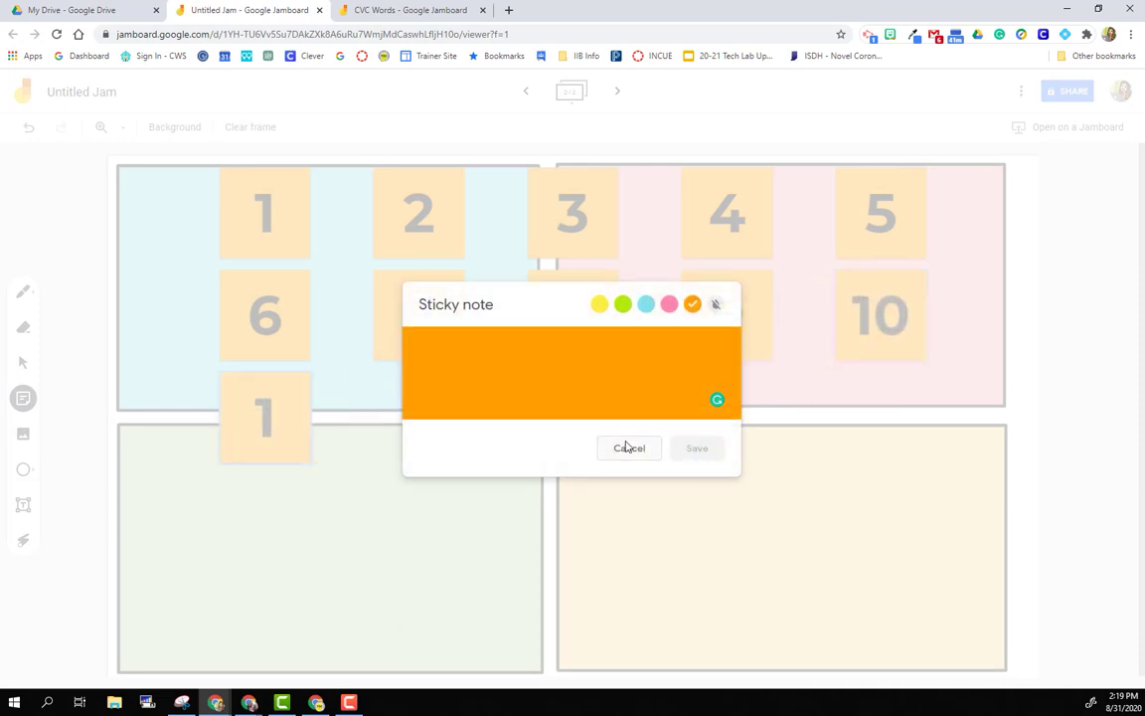
{"action": "left_click", "coordinate": [628, 447]}
{"action": "double_click", "coordinate": [298, 421]}
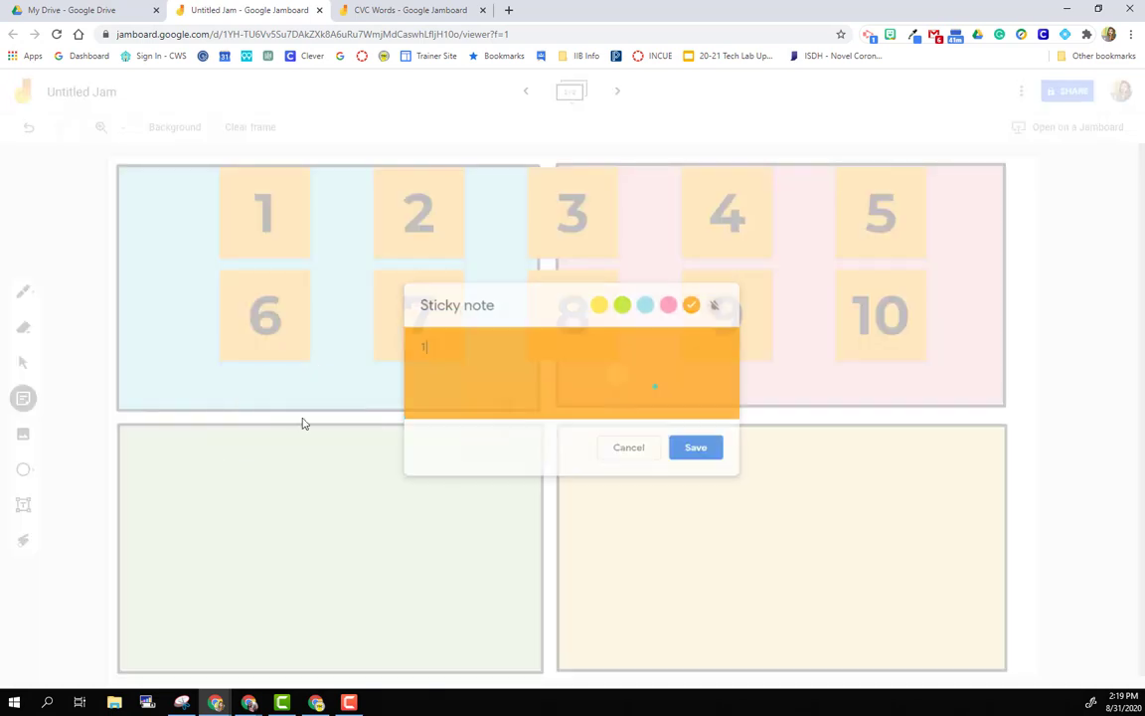
{"action": "type", "text": "1"}
{"action": "left_click", "coordinate": [717, 452]}
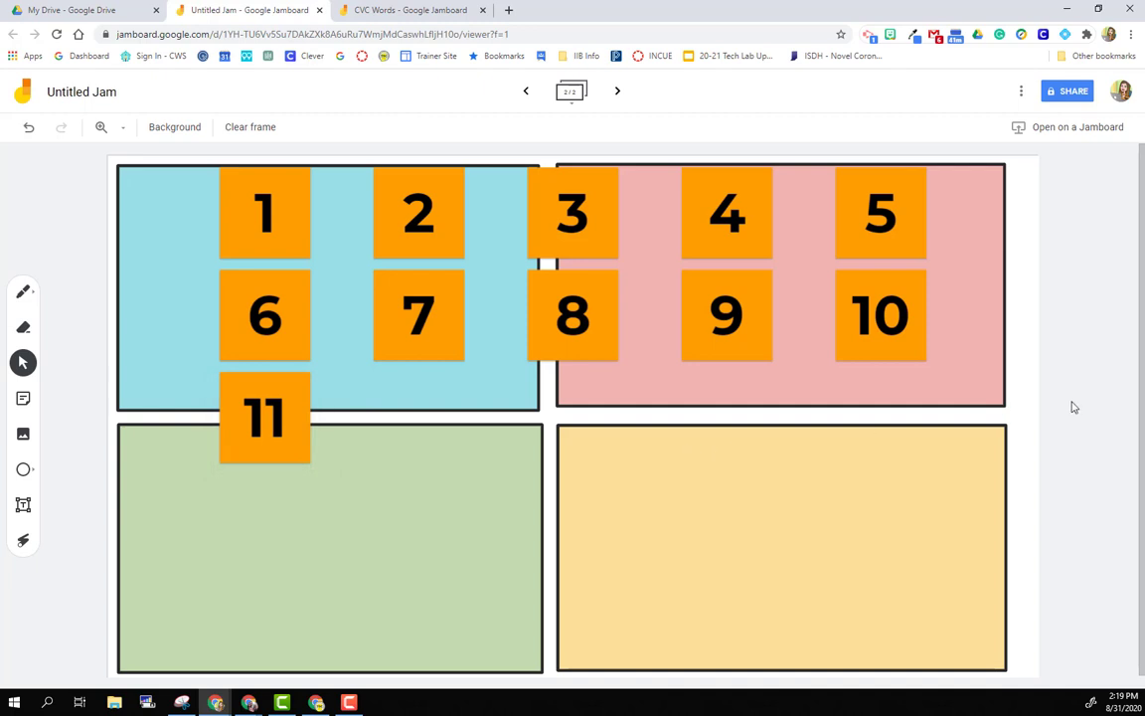
Step: Sort sticky notes into the rectangles: 11 and 7 in yellow, 9 and 3 in green, 8 over the blue one
{"action": "left_click_drag", "start_coordinate": [286, 432], "coordinate": [808, 542]}
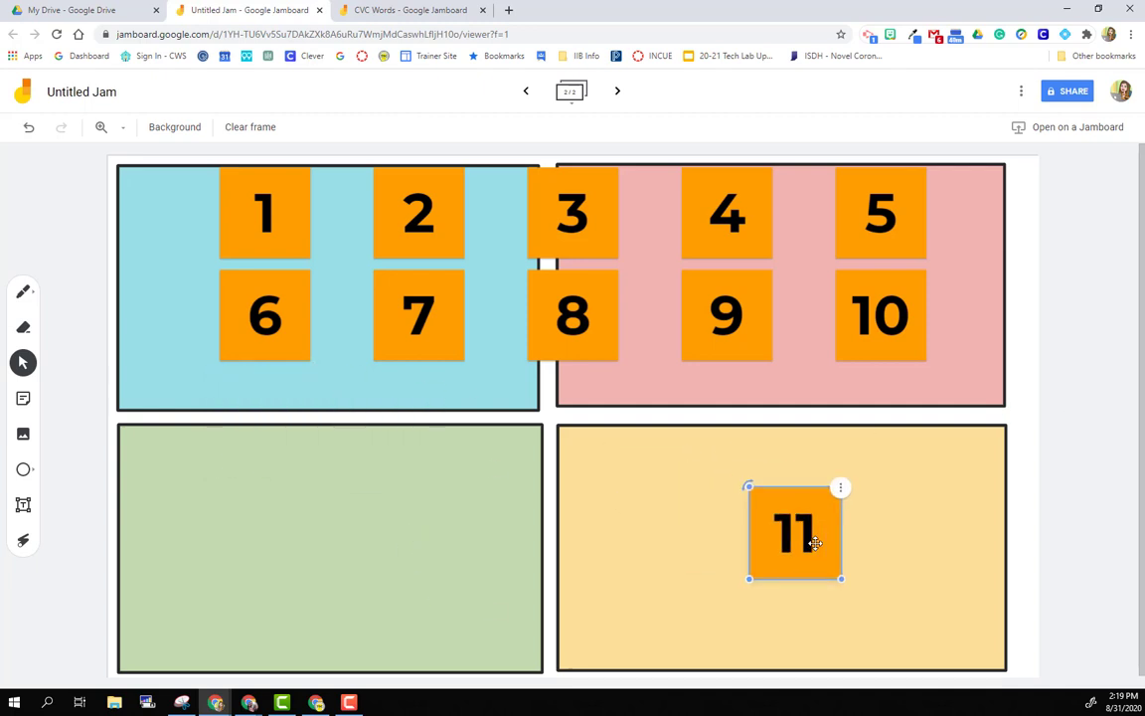
{"action": "left_click_drag", "start_coordinate": [731, 354], "coordinate": [342, 563]}
{"action": "left_click_drag", "start_coordinate": [542, 278], "coordinate": [470, 278]}
{"action": "left_click_drag", "start_coordinate": [446, 342], "coordinate": [707, 564]}
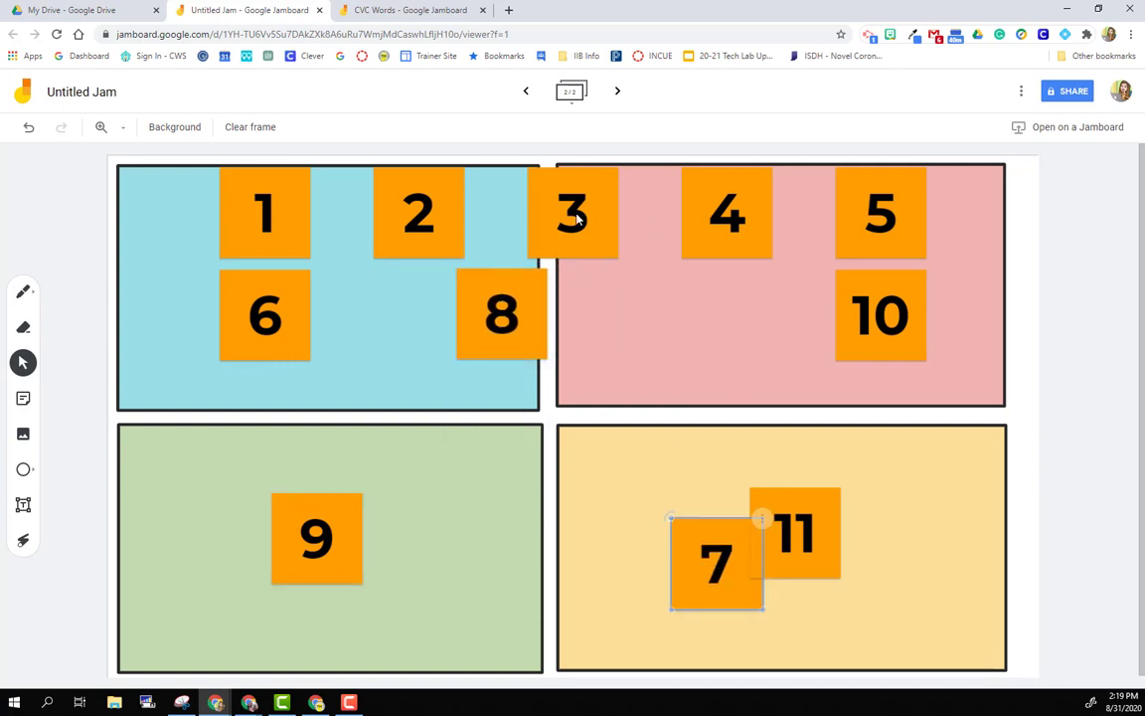
{"action": "left_click_drag", "start_coordinate": [576, 217], "coordinate": [446, 551]}
{"action": "left_click", "coordinate": [377, 406]}
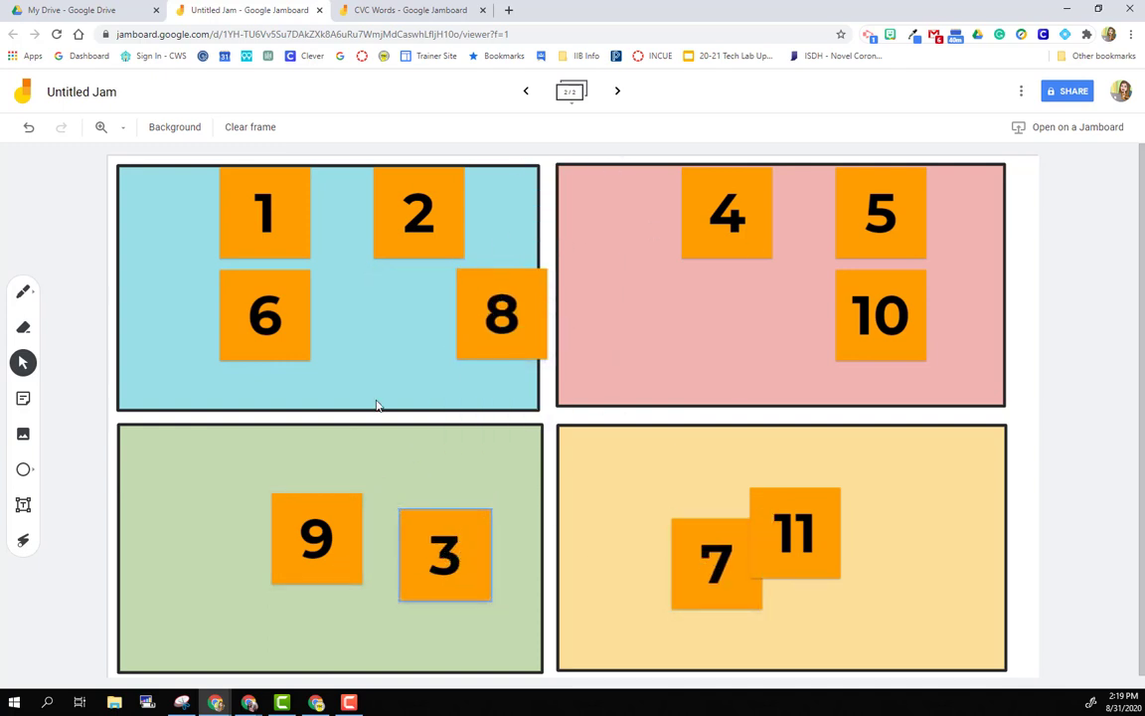
Step: Switch to the CVC Words jam and go back through its frames to the first one
{"action": "left_click", "coordinate": [381, 11]}
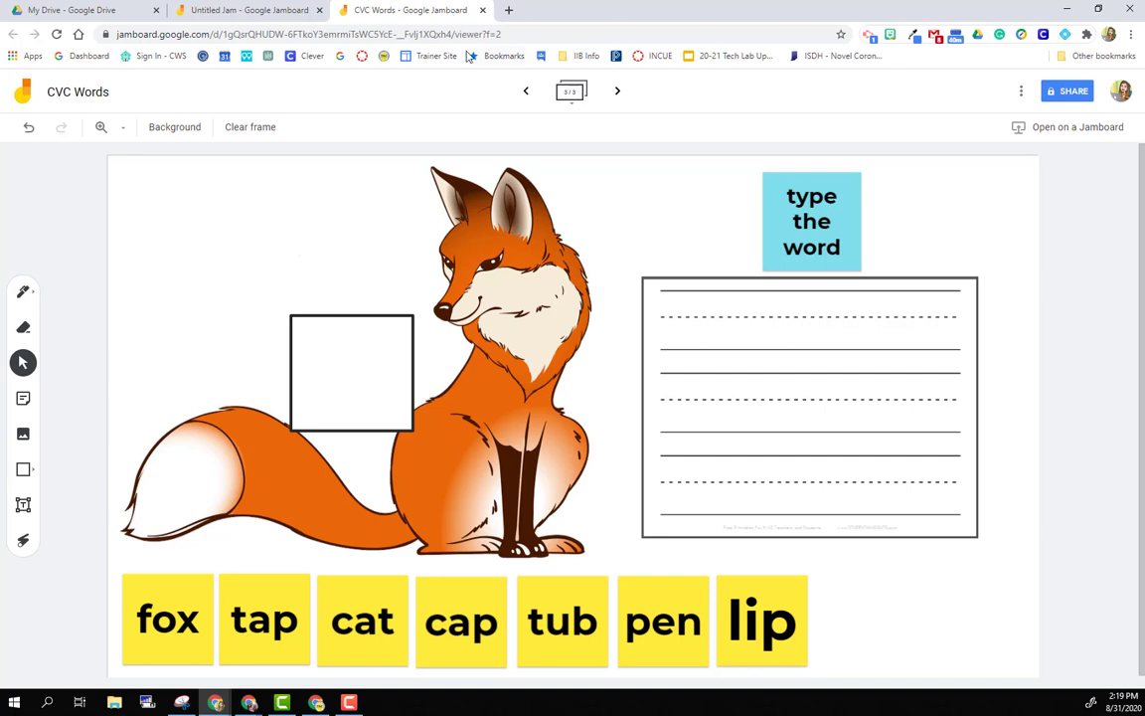
{"action": "left_click", "coordinate": [526, 92]}
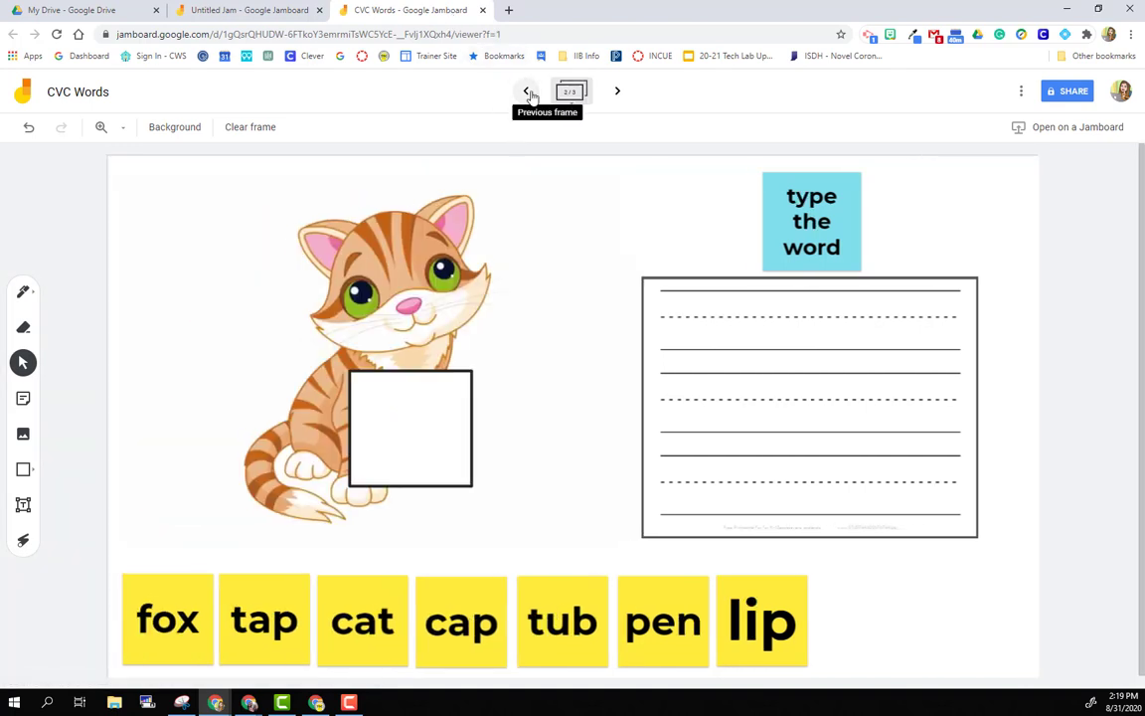
{"action": "left_click", "coordinate": [528, 91]}
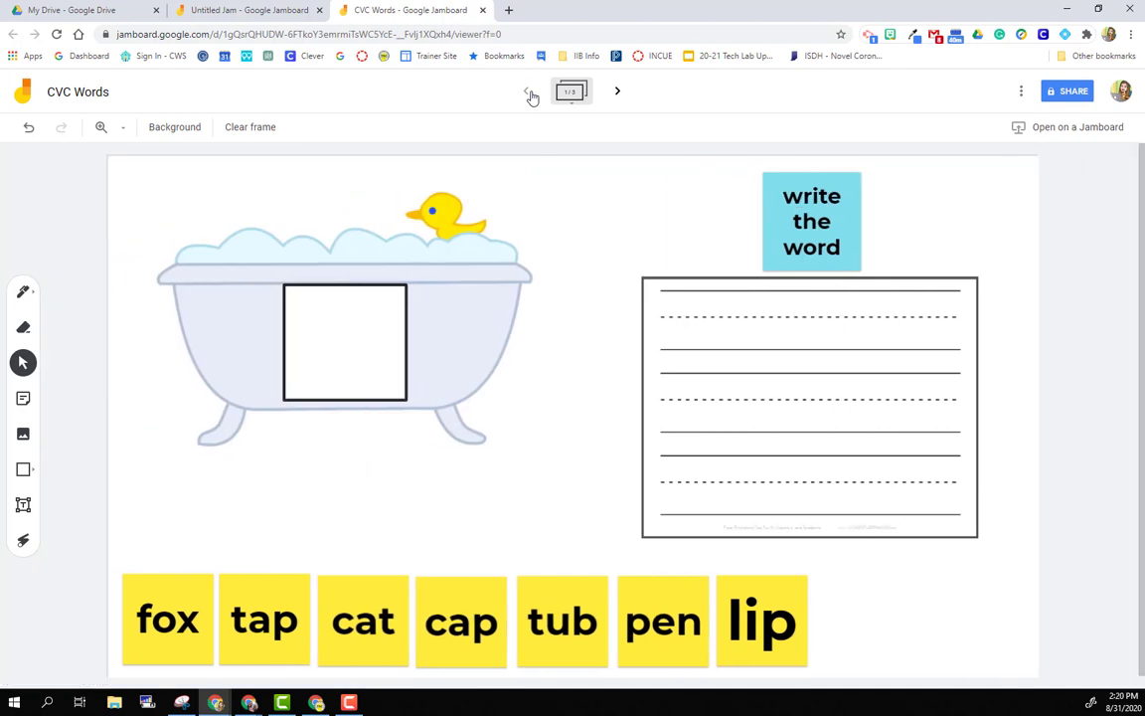
Step: Open Google Classroom at classroom.google.com in a new browser tab
{"action": "left_click", "coordinate": [508, 10]}
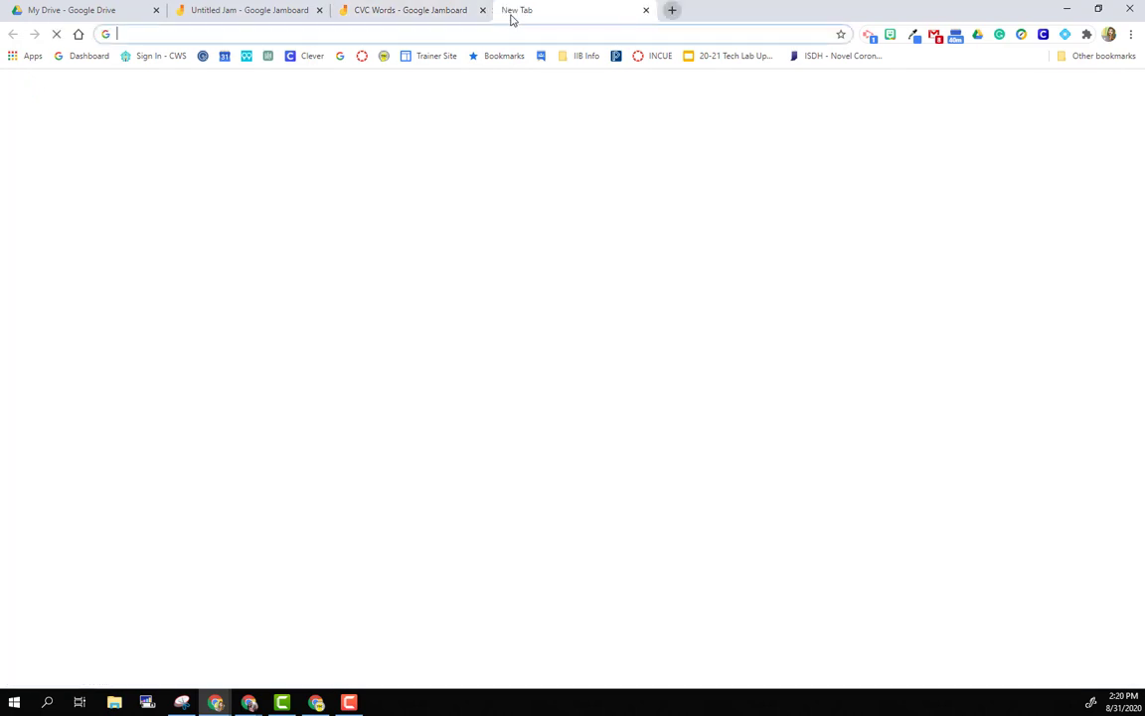
{"action": "type", "text": "classo"}
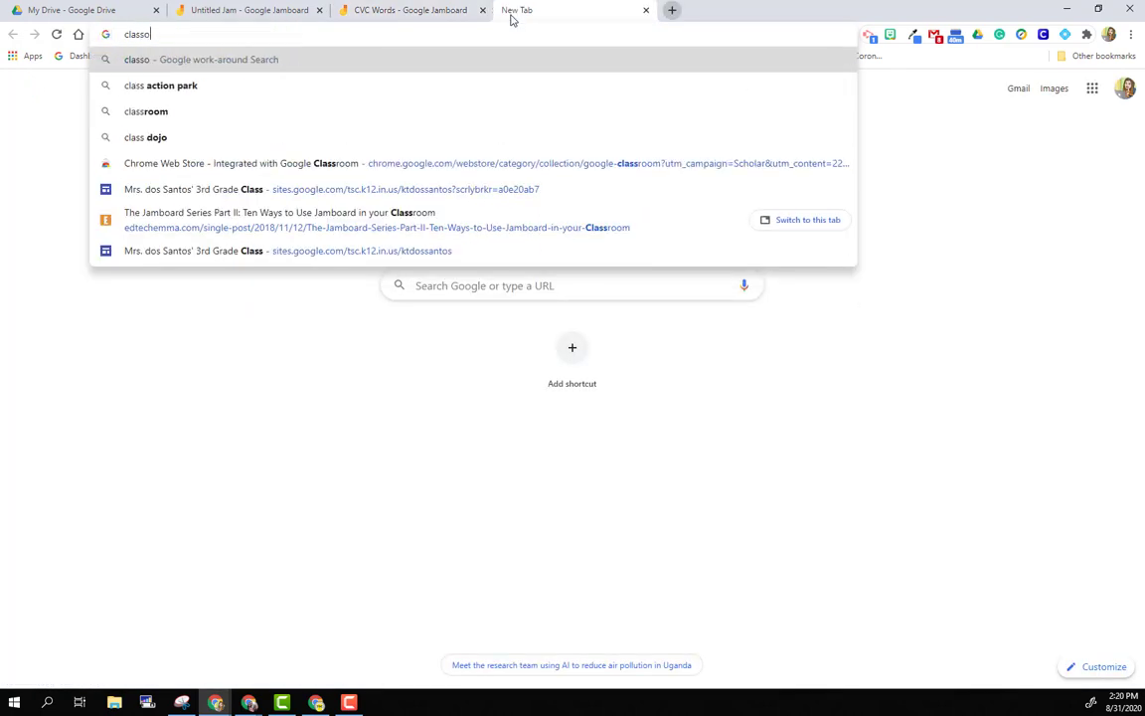
{"action": "key", "text": "BackSpace"}
{"action": "type", "text": "room."}
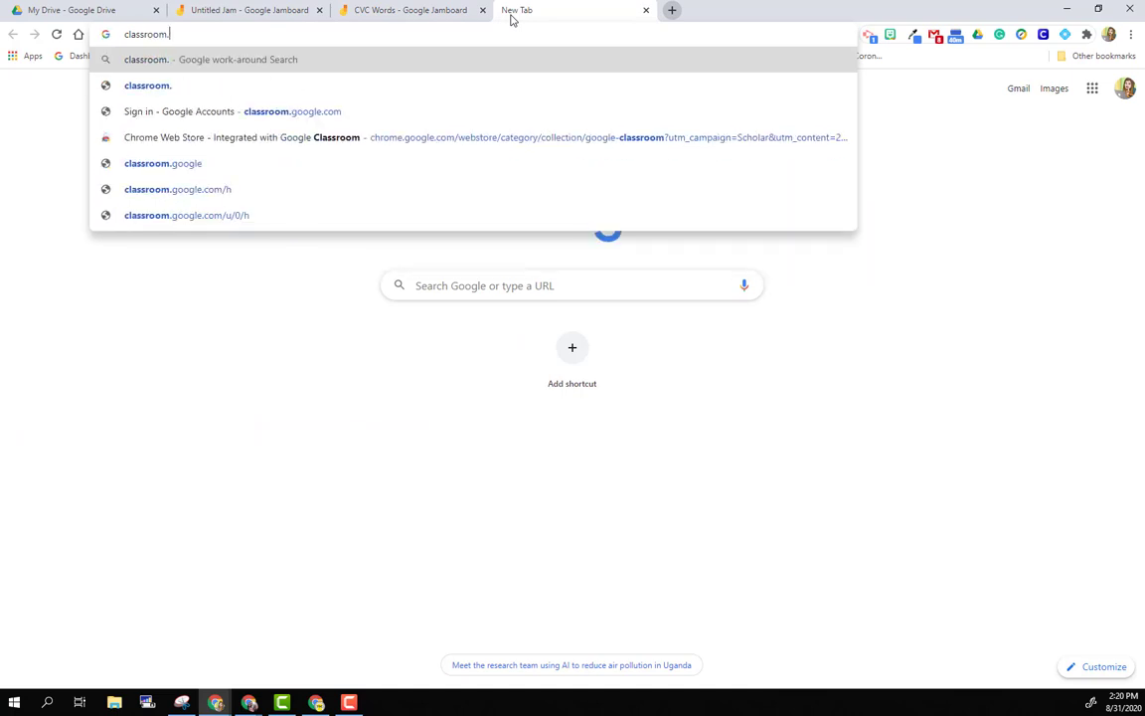
{"action": "type", "text": "google.com"}
{"action": "key", "text": "Return"}
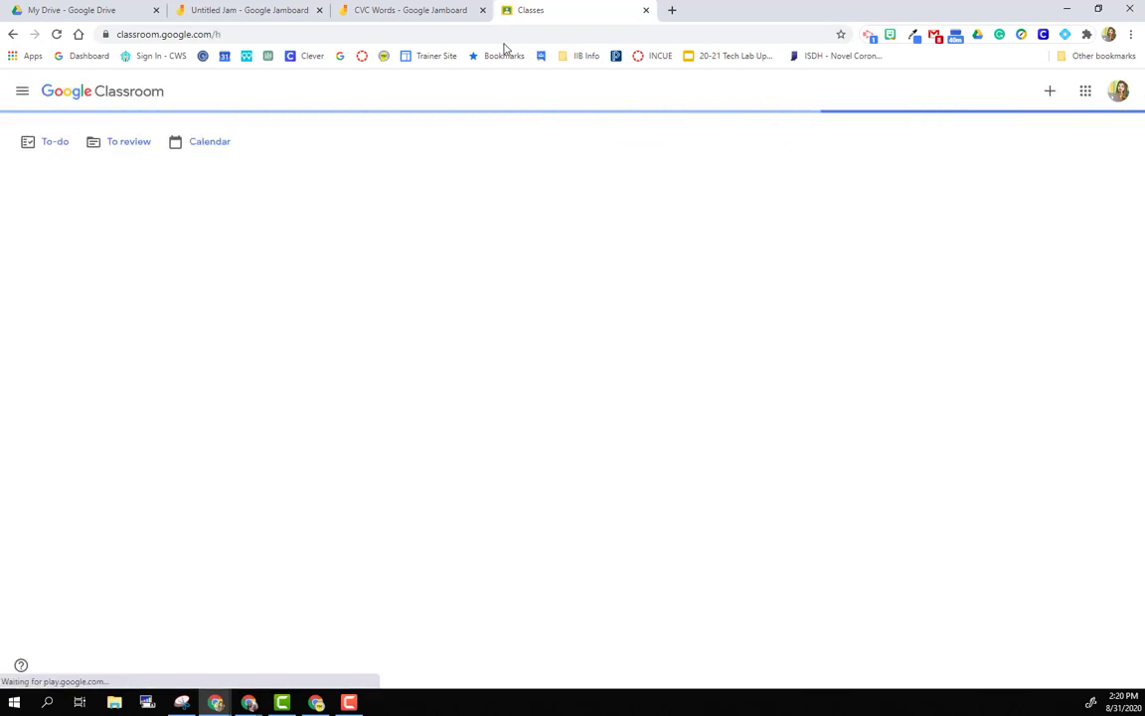
Step: Open the test class that has 2 students and start a new assignment in its classwork
{"action": "left_click", "coordinate": [484, 193]}
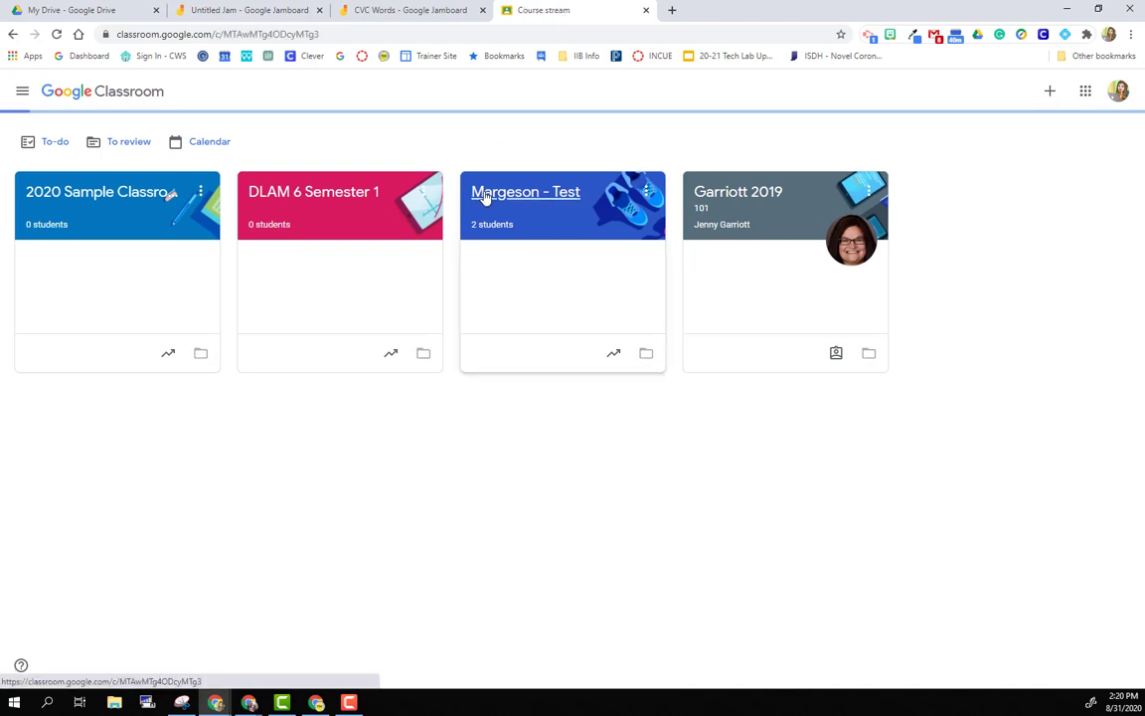
{"action": "left_click", "coordinate": [528, 90]}
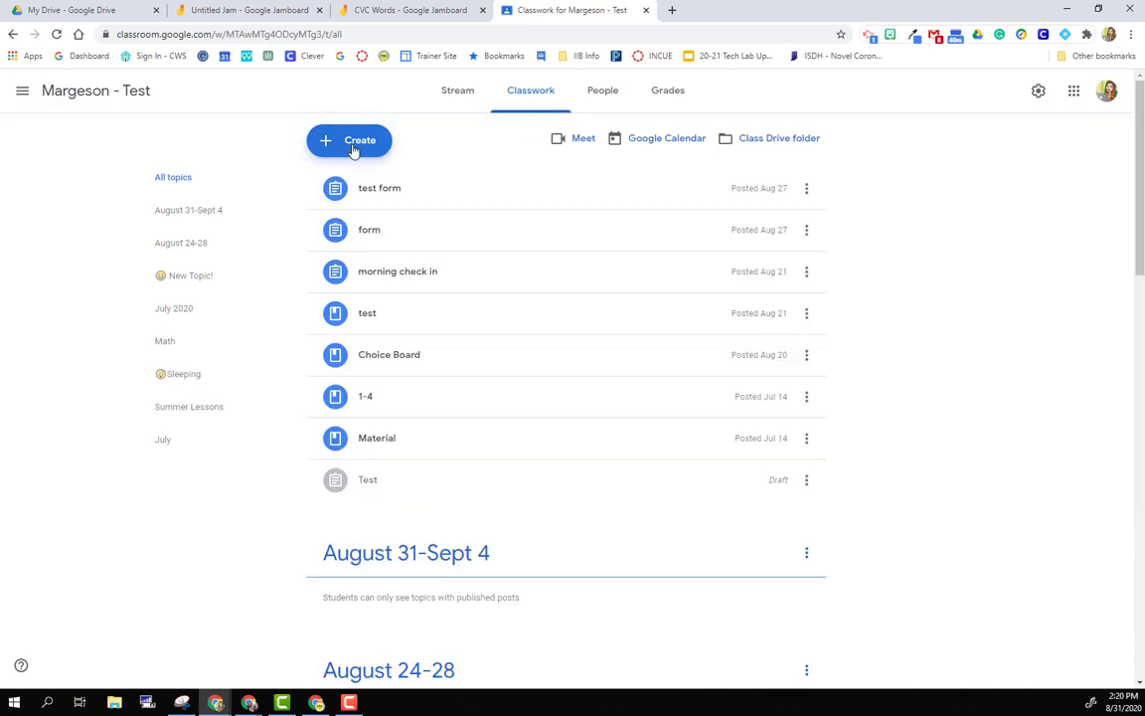
{"action": "left_click", "coordinate": [352, 145]}
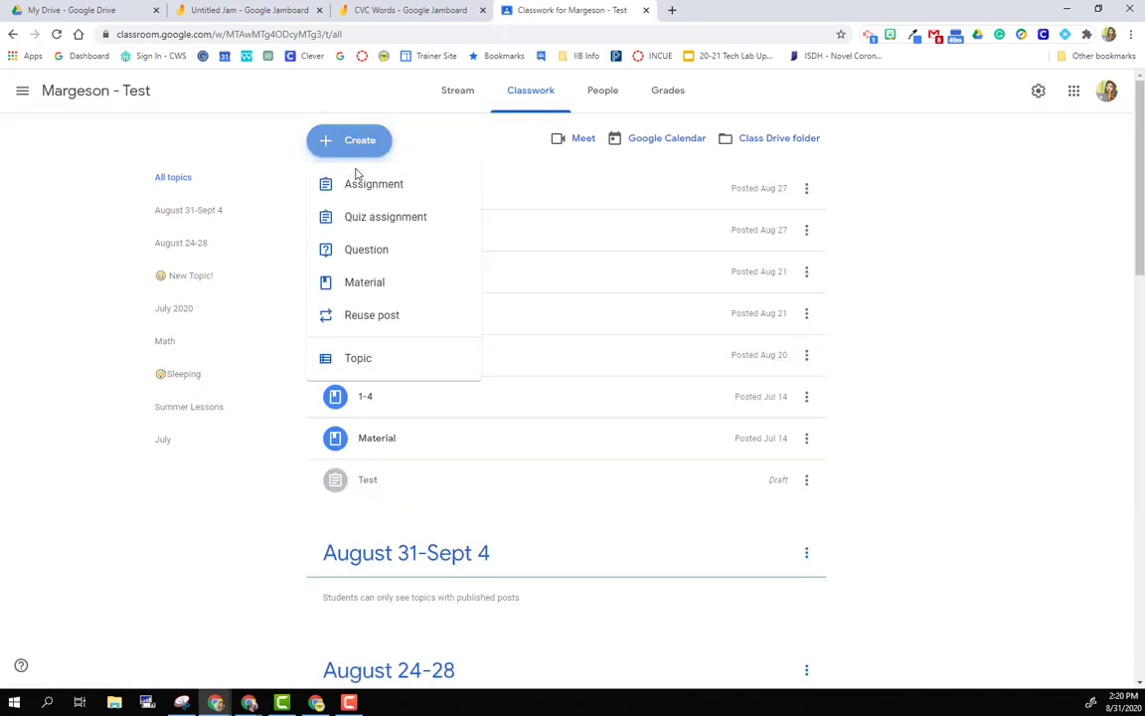
{"action": "left_click", "coordinate": [354, 187]}
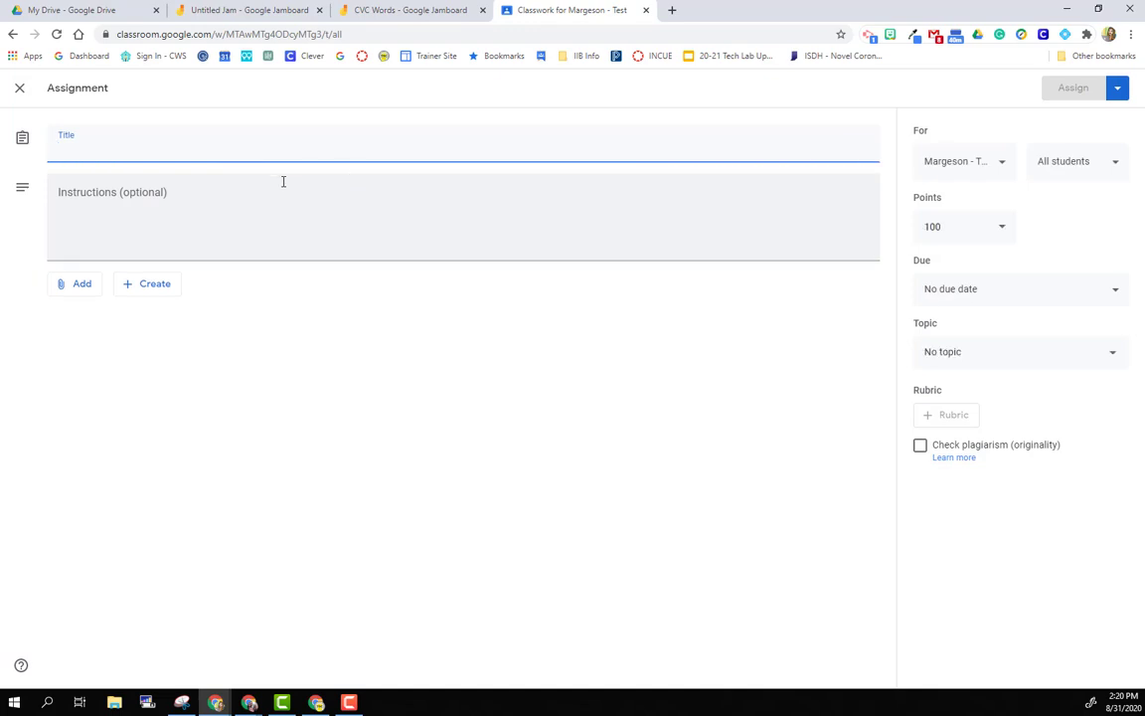
Step: Title the assignment "Jamboard August 31 - CVC"
{"action": "type", "text": "Jambo"}
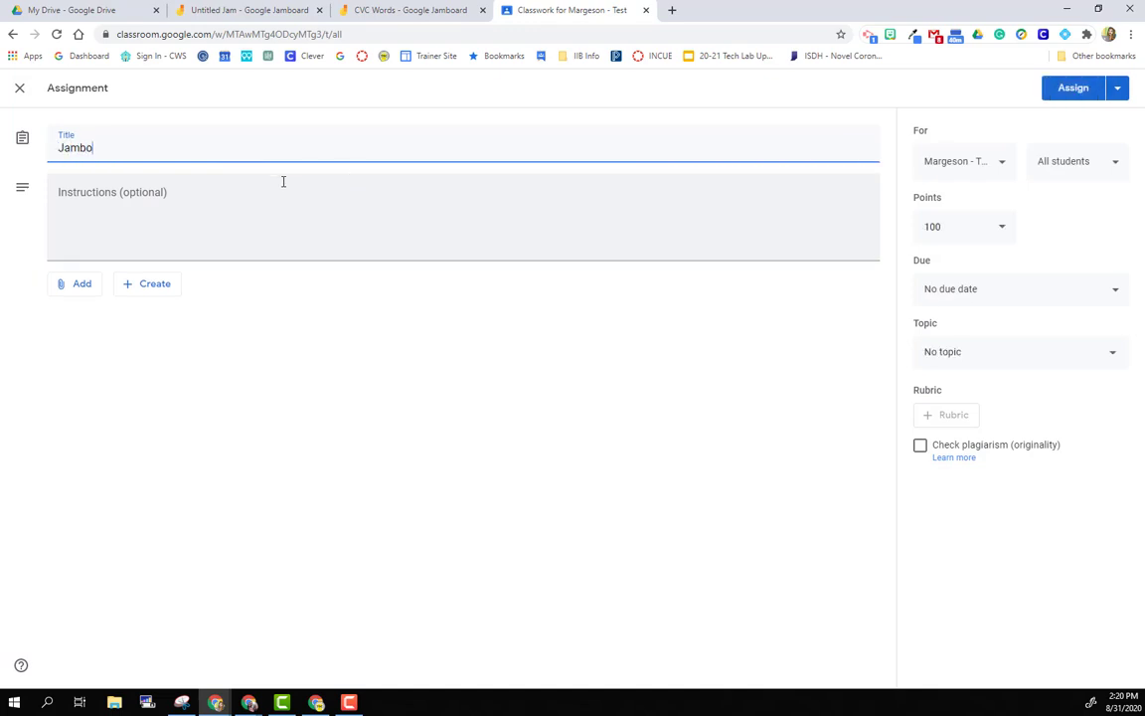
{"action": "type", "text": "ard August 31 - CVC"}
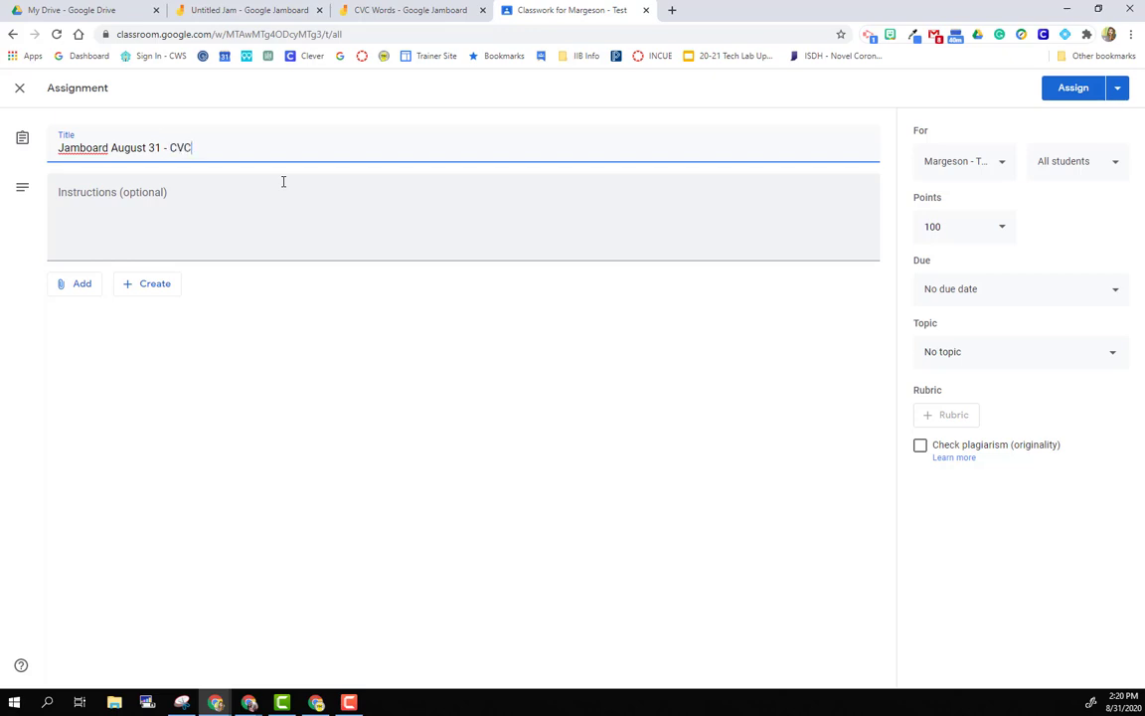
{"action": "left_click", "coordinate": [189, 192]}
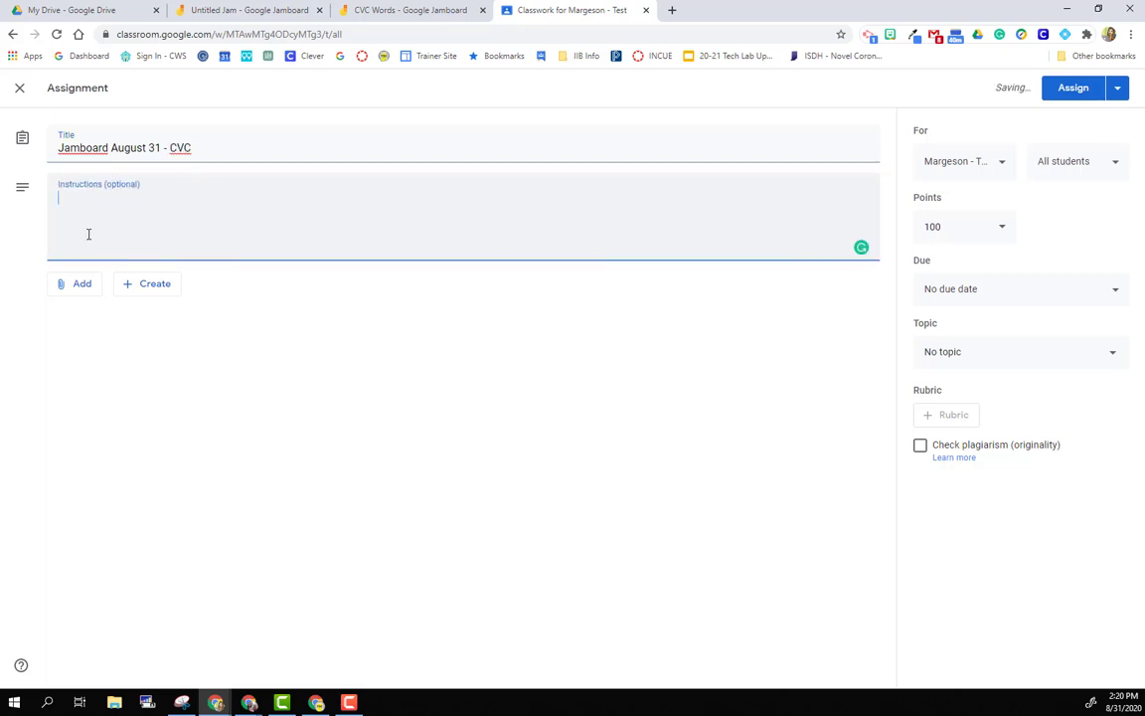
Step: Attach the CVC Words jam from Google Drive to the assignment and make a copy for each student
{"action": "left_click", "coordinate": [82, 287]}
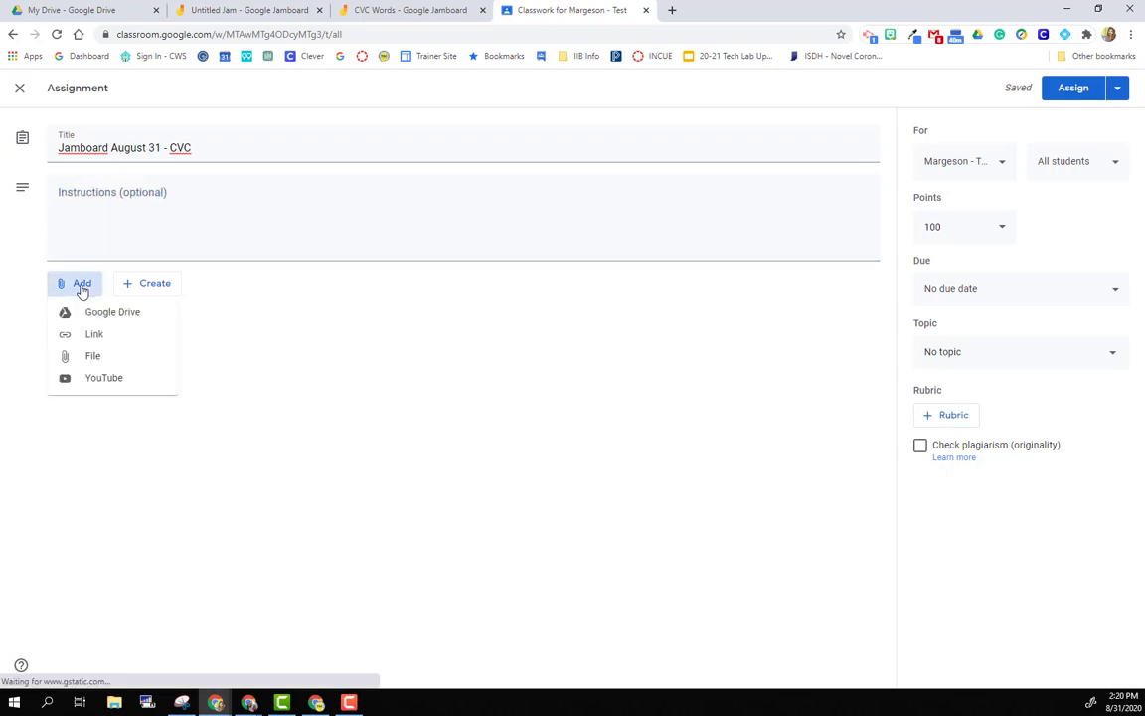
{"action": "left_click", "coordinate": [92, 312]}
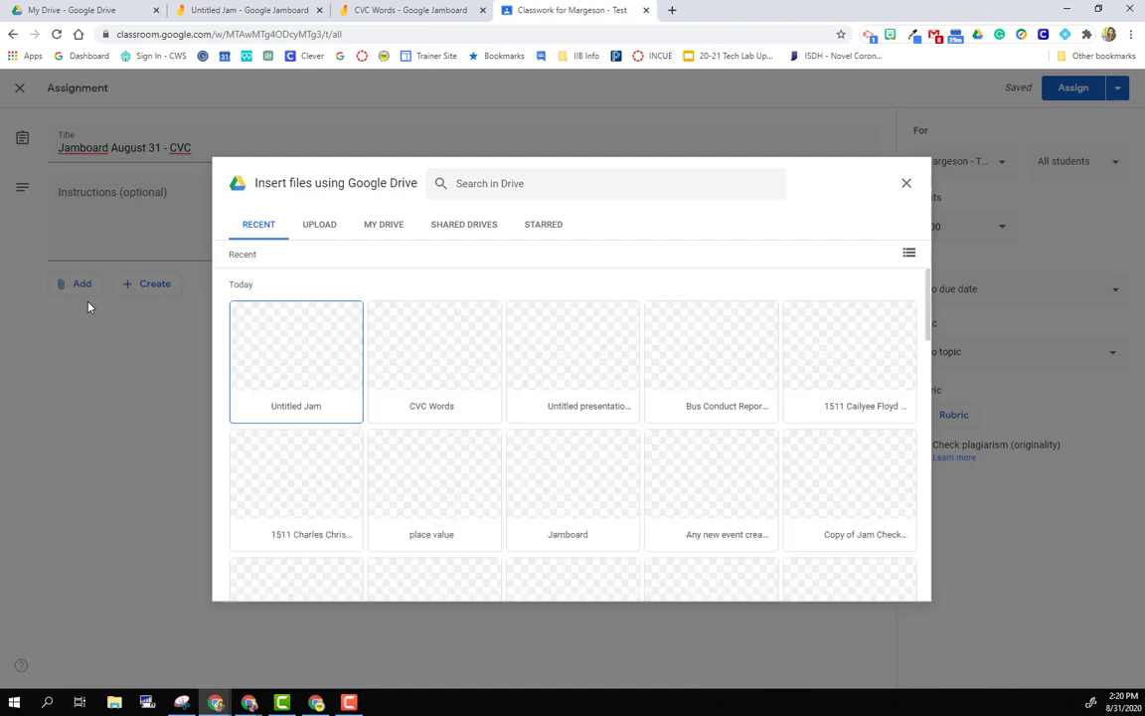
{"action": "left_click", "coordinate": [430, 368]}
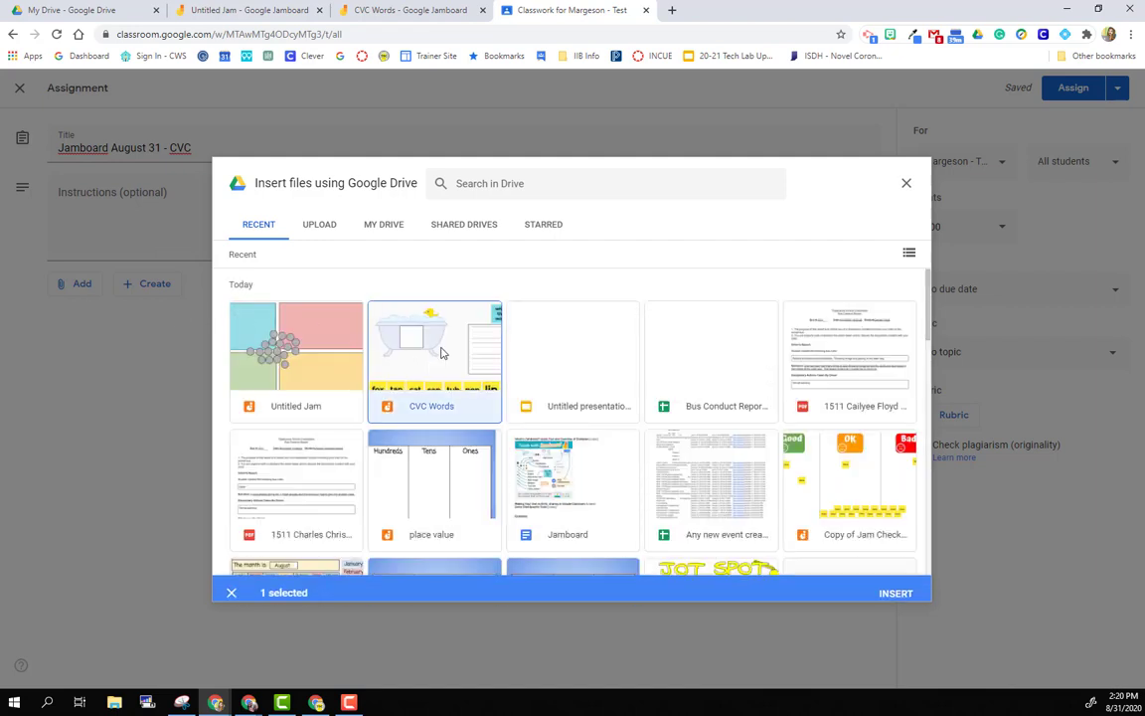
{"action": "left_click", "coordinate": [896, 585]}
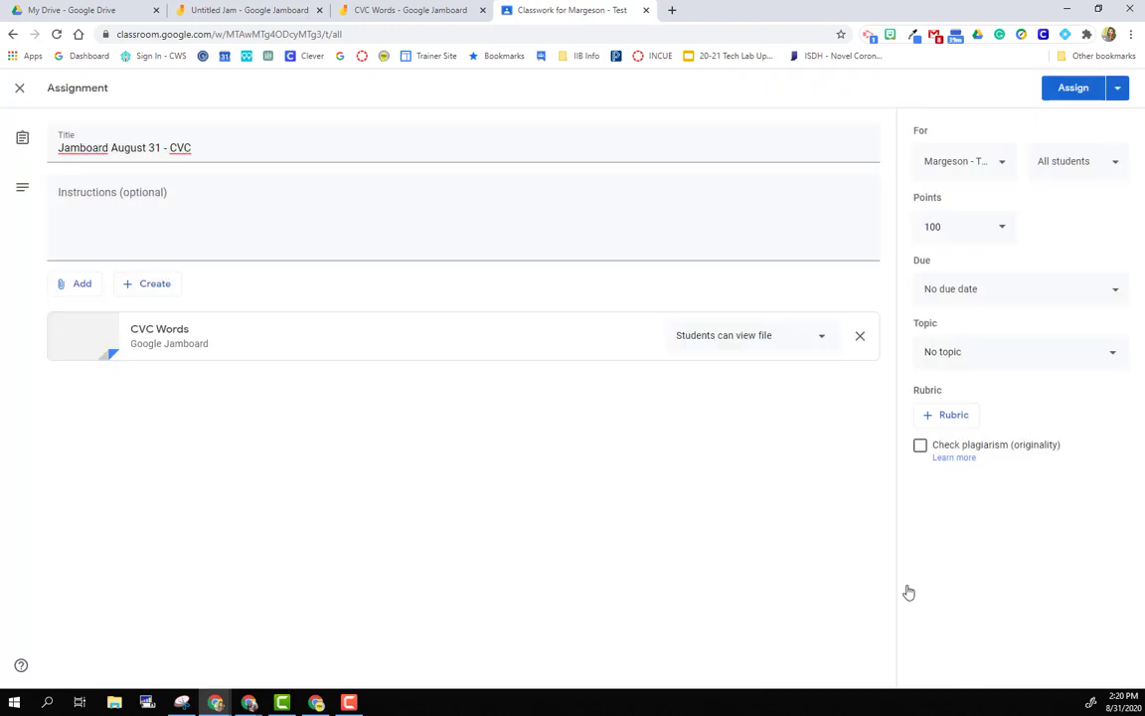
{"action": "left_click", "coordinate": [759, 344]}
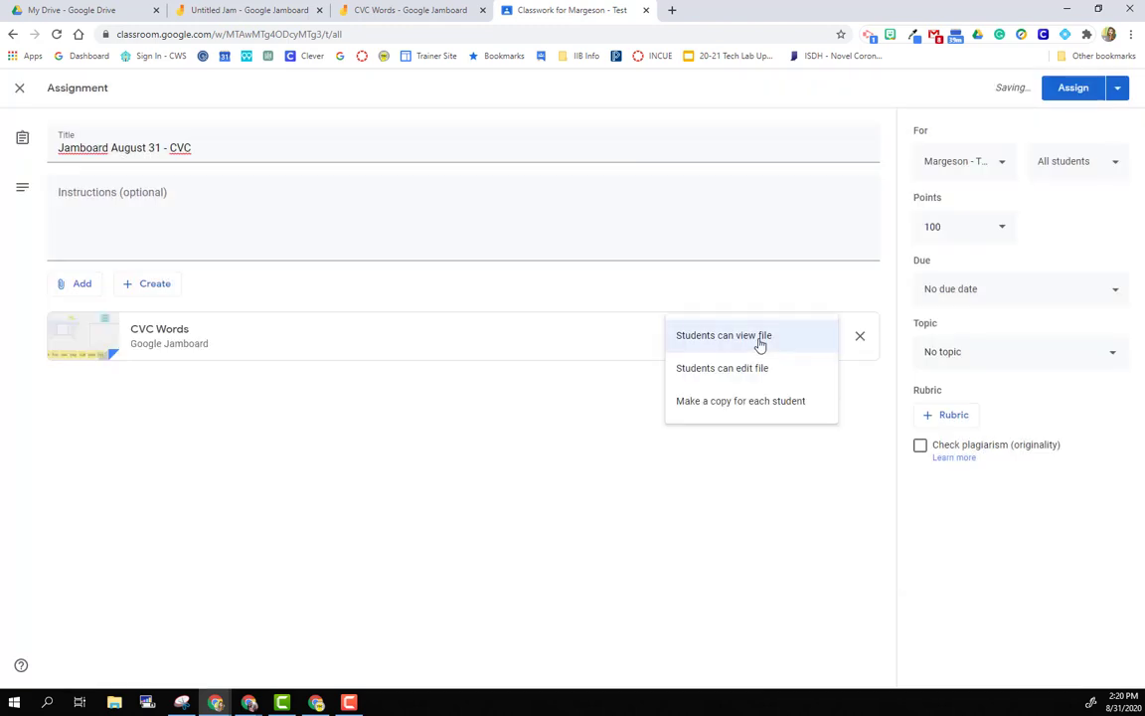
{"action": "left_click", "coordinate": [763, 403]}
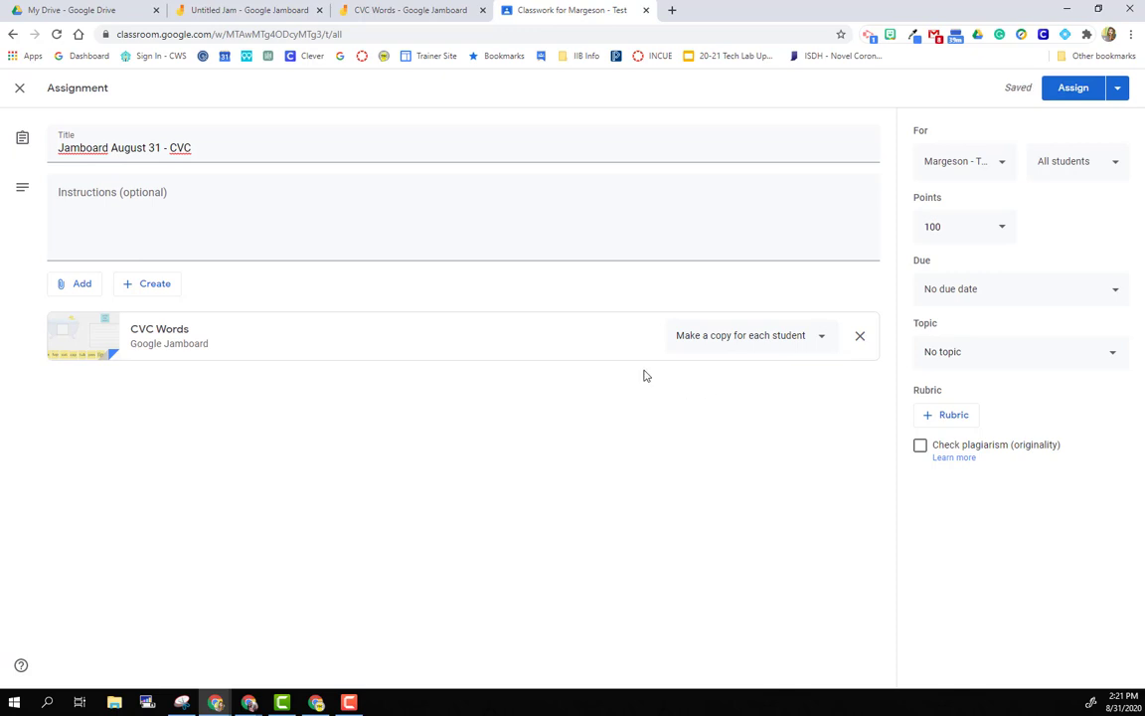
Step: Examine the assignment's posting and scheduling options and the choices of classes and students it can go to
{"action": "left_click", "coordinate": [1117, 90]}
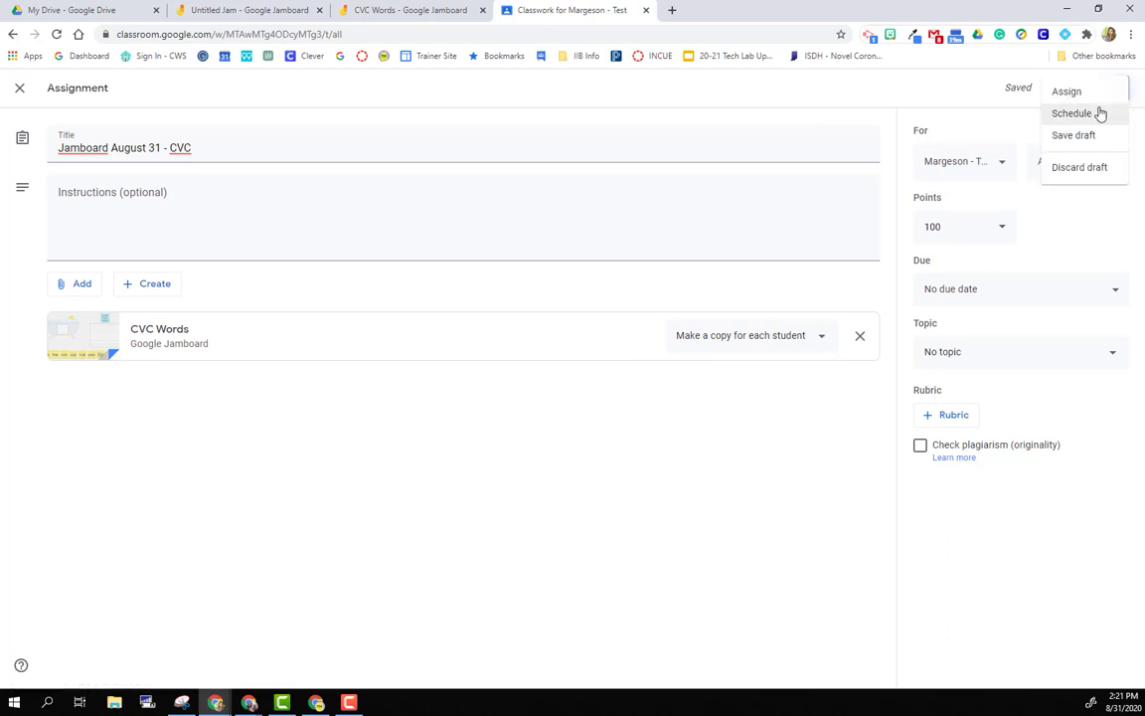
{"action": "left_click", "coordinate": [985, 130]}
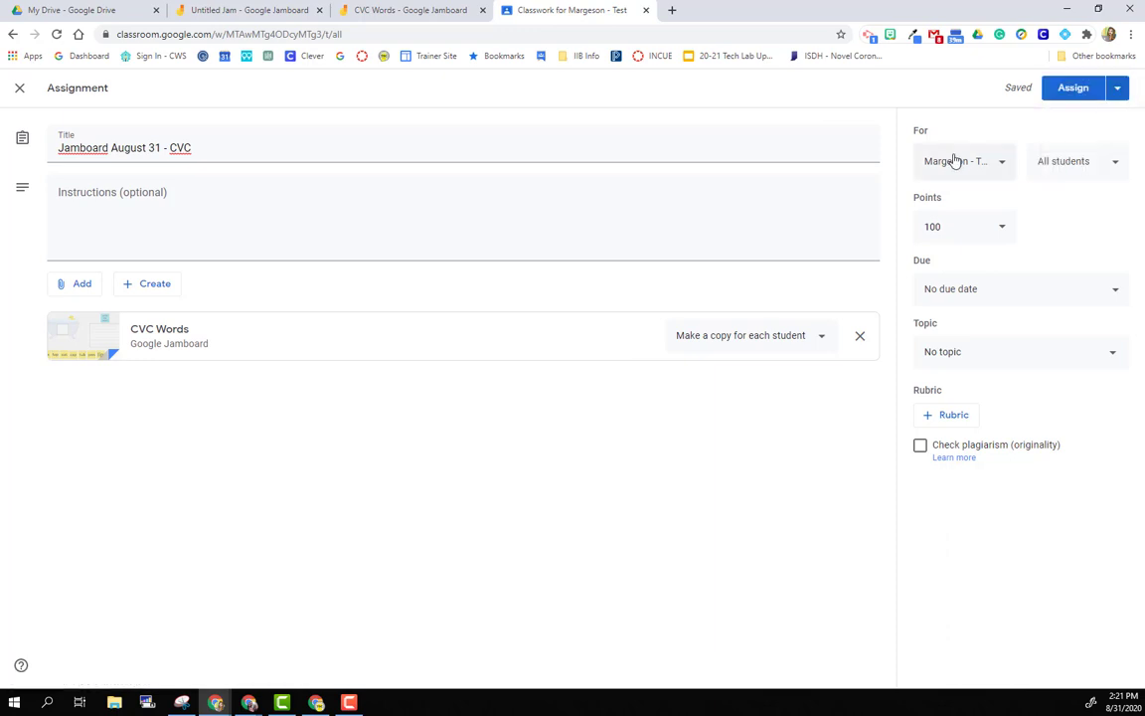
{"action": "left_click", "coordinate": [953, 160]}
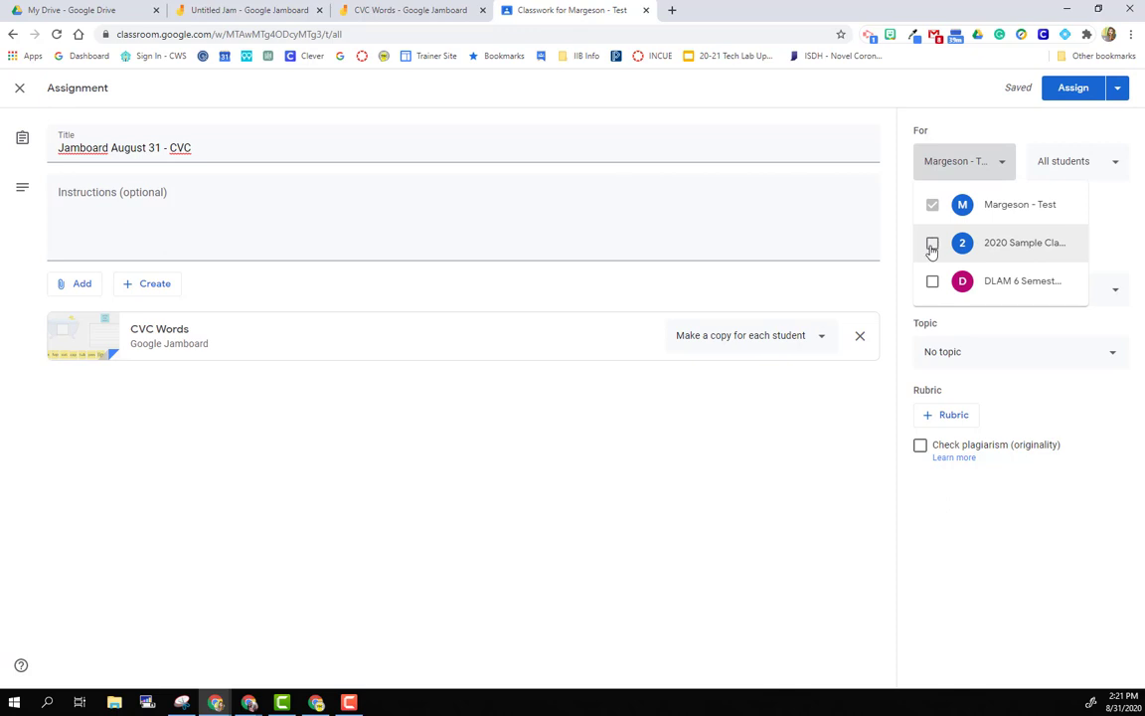
{"action": "left_click", "coordinate": [1052, 169]}
{"action": "left_click", "coordinate": [1051, 164]}
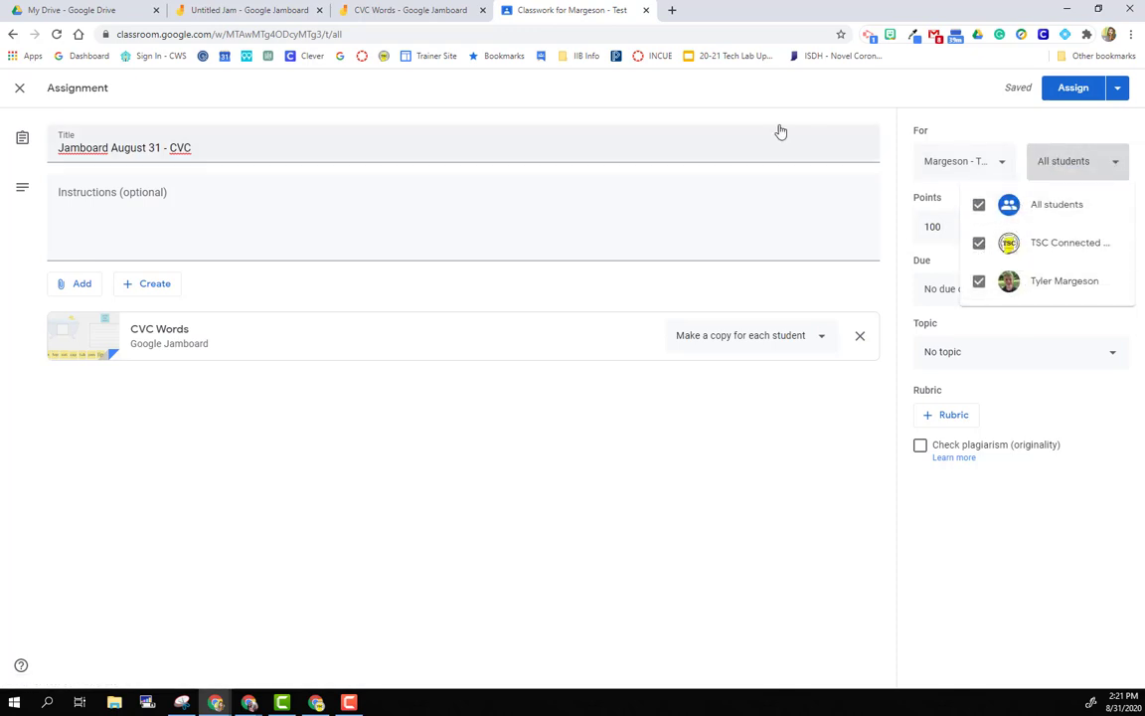
{"action": "left_click", "coordinate": [731, 104]}
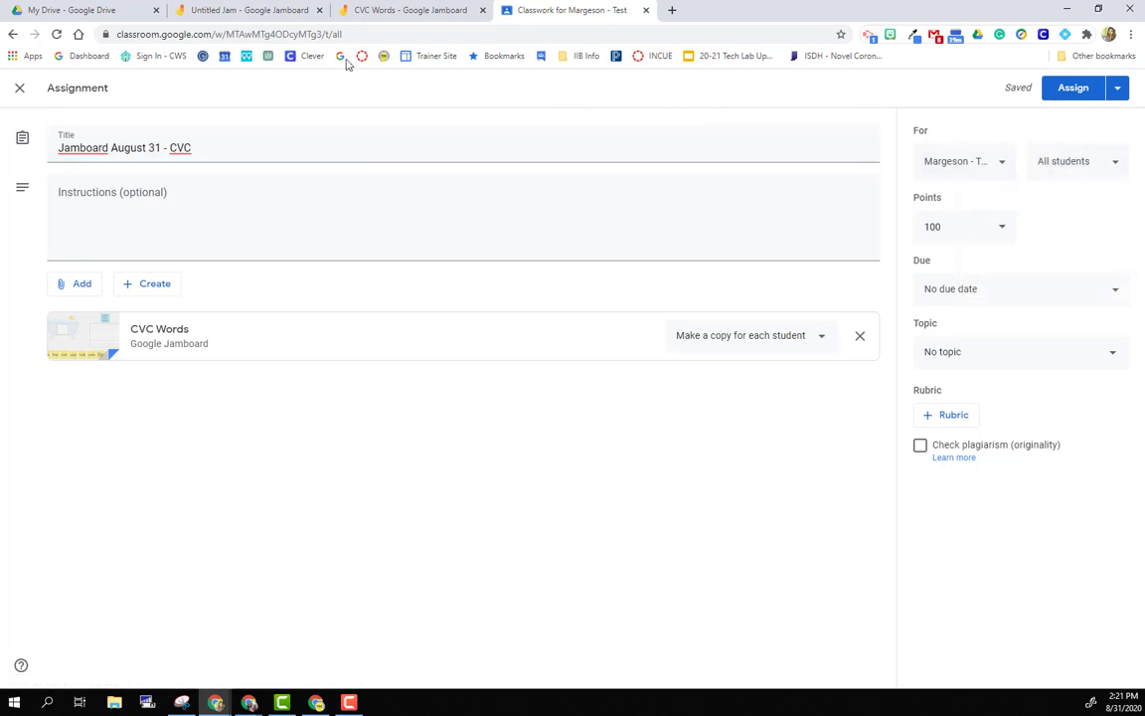
Step: Check the Untitled Jam, attach it to the assignment from Google Drive as well, and let students edit the file
{"action": "left_click", "coordinate": [240, 8]}
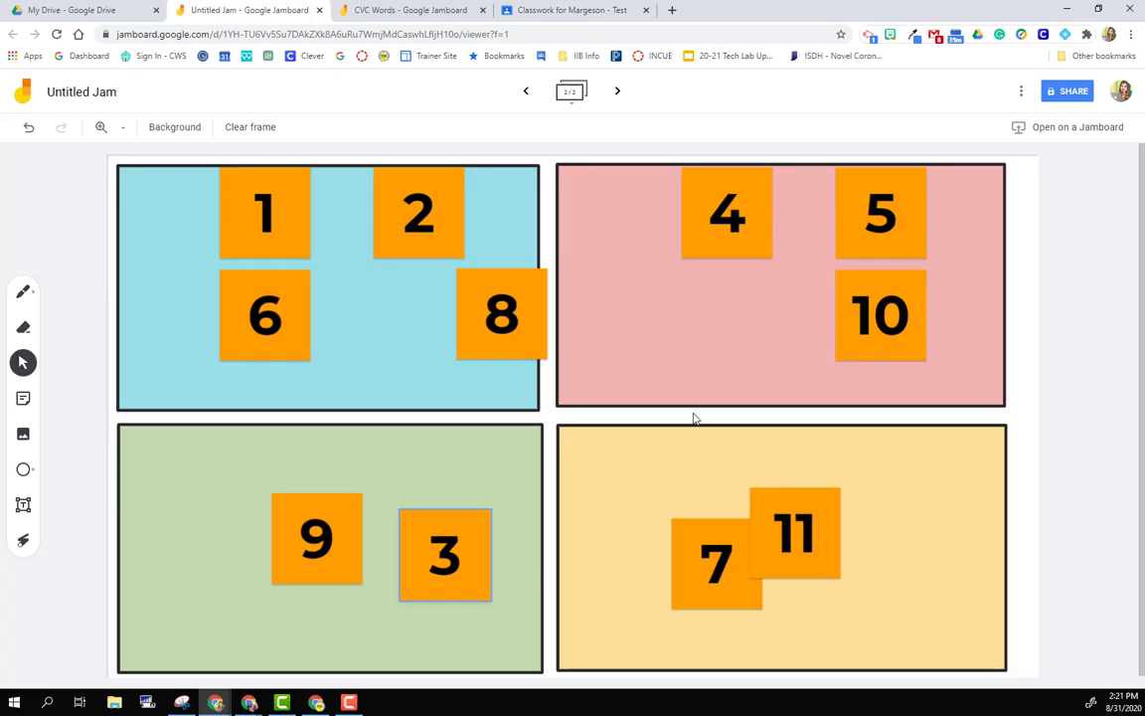
{"action": "left_click", "coordinate": [567, 11]}
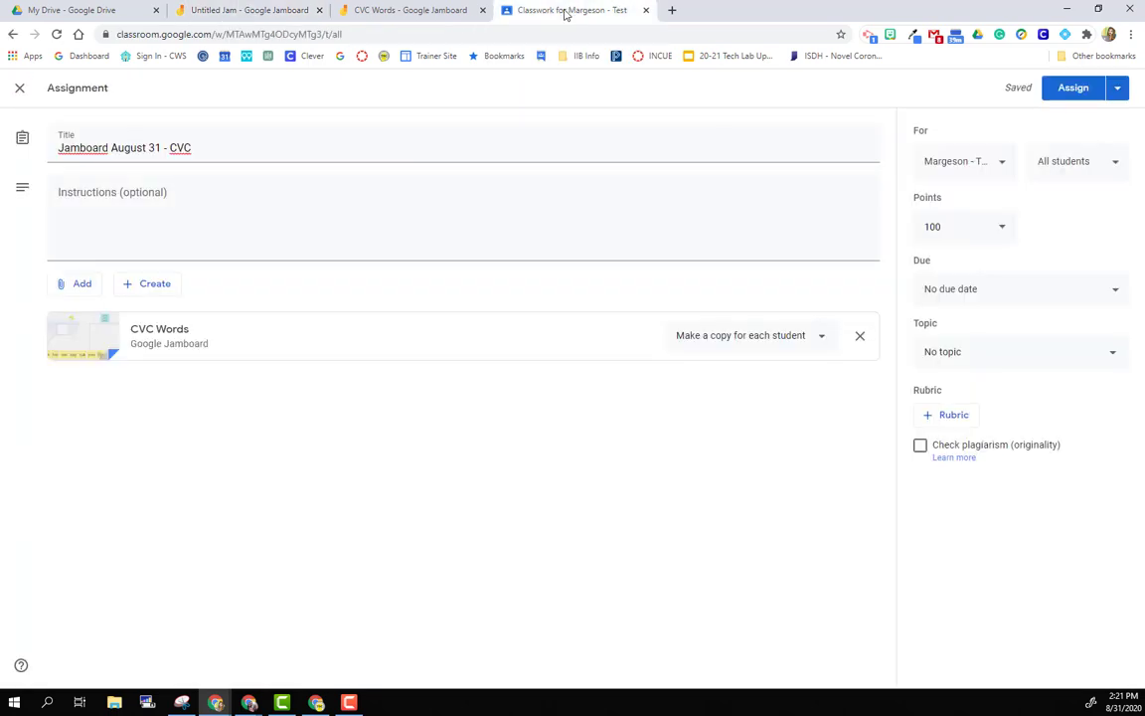
{"action": "left_click", "coordinate": [80, 287]}
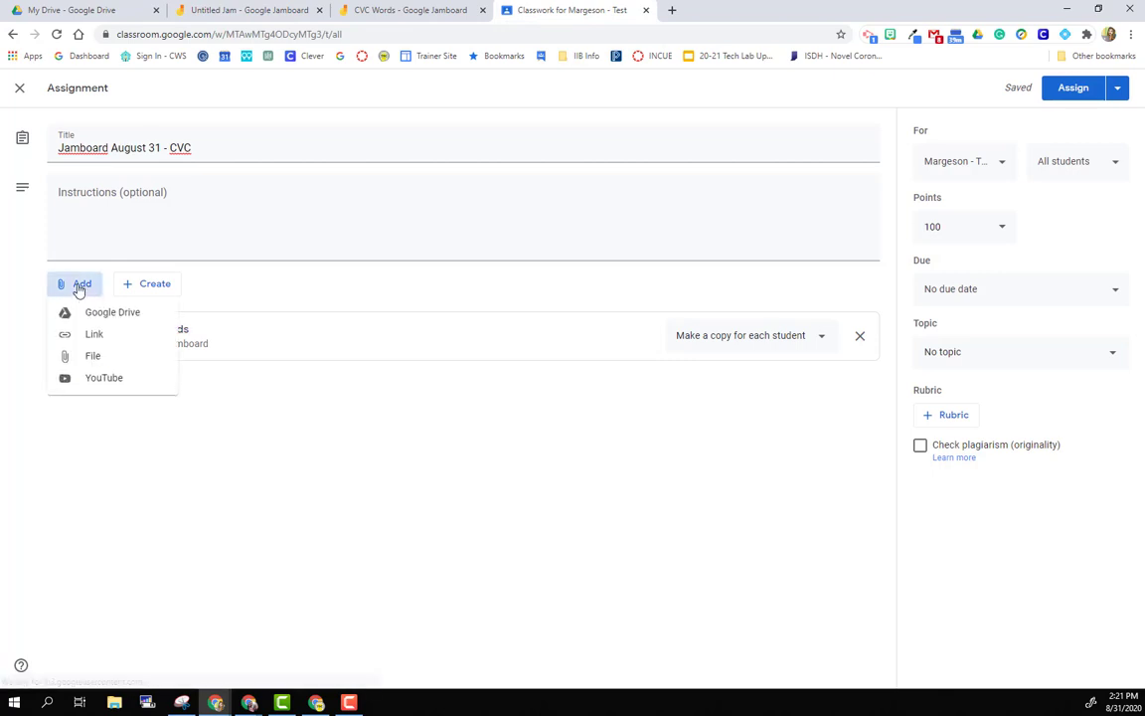
{"action": "left_click", "coordinate": [99, 312]}
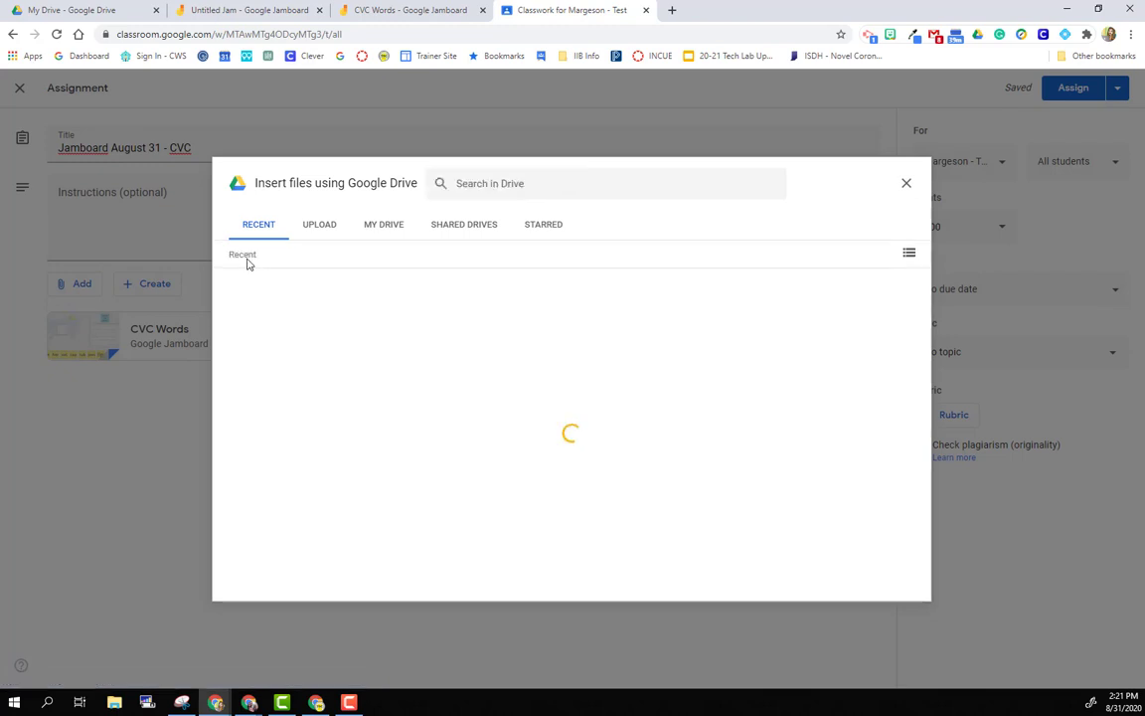
{"action": "left_click", "coordinate": [279, 403]}
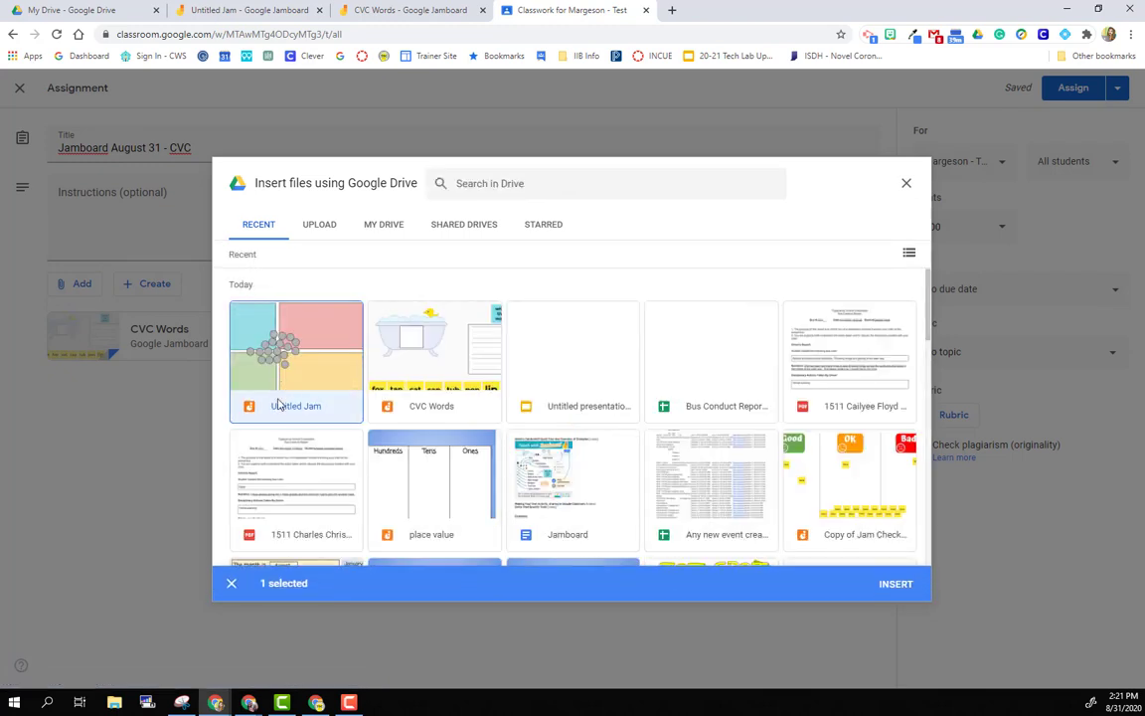
{"action": "left_click", "coordinate": [894, 584]}
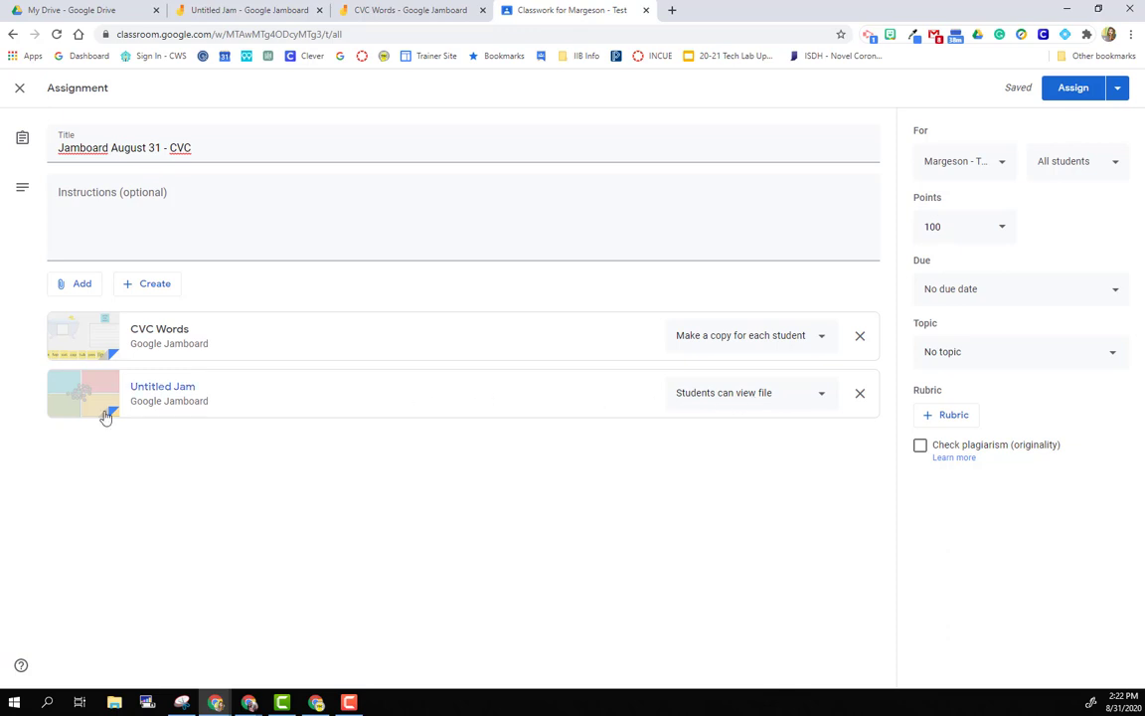
{"action": "left_click", "coordinate": [718, 402]}
{"action": "left_click", "coordinate": [718, 434]}
Step: Switch to the open CVC Words jam
{"action": "left_click", "coordinate": [378, 12]}
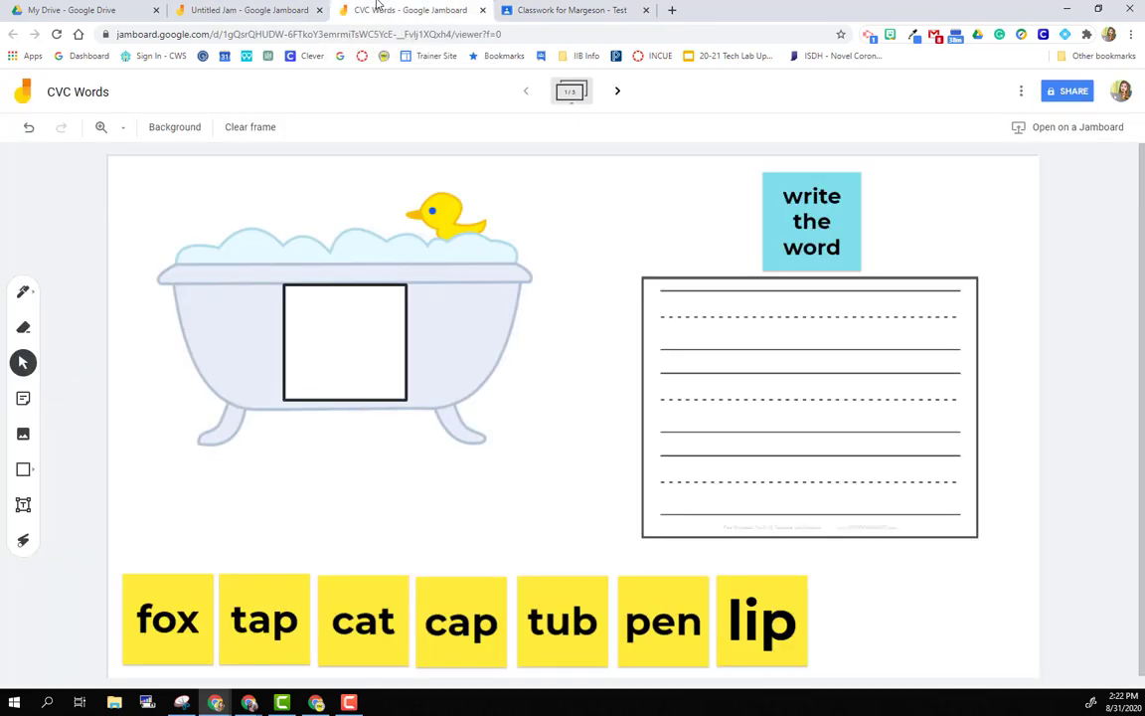